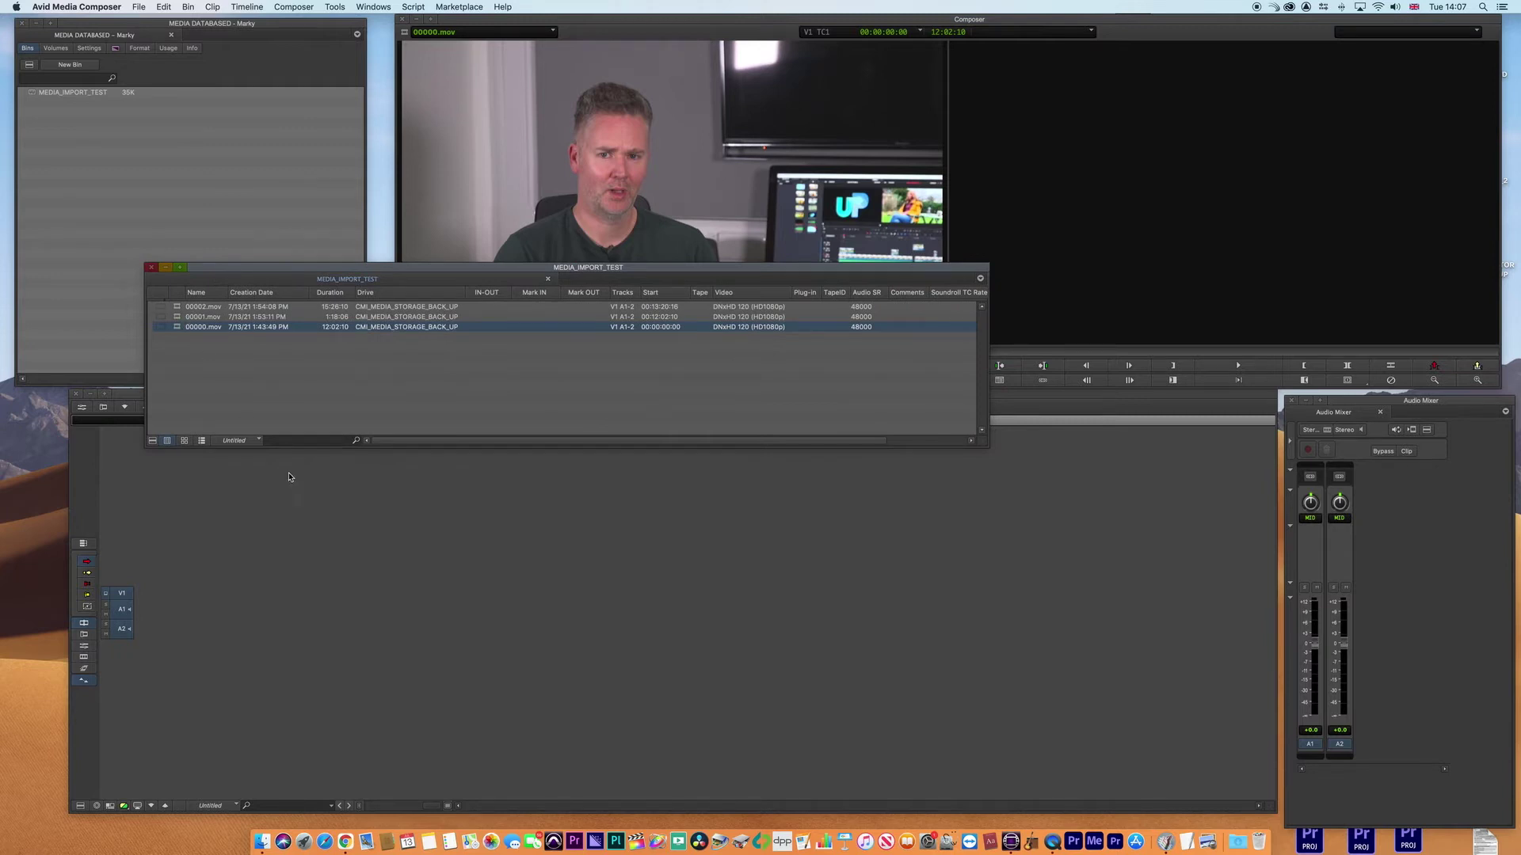
# Step: Switch to Finder and open the Avid MediaFiles folder on the CMI_MEDIA_STORAGE_BACK_UP drive
pyautogui.click(262, 843)
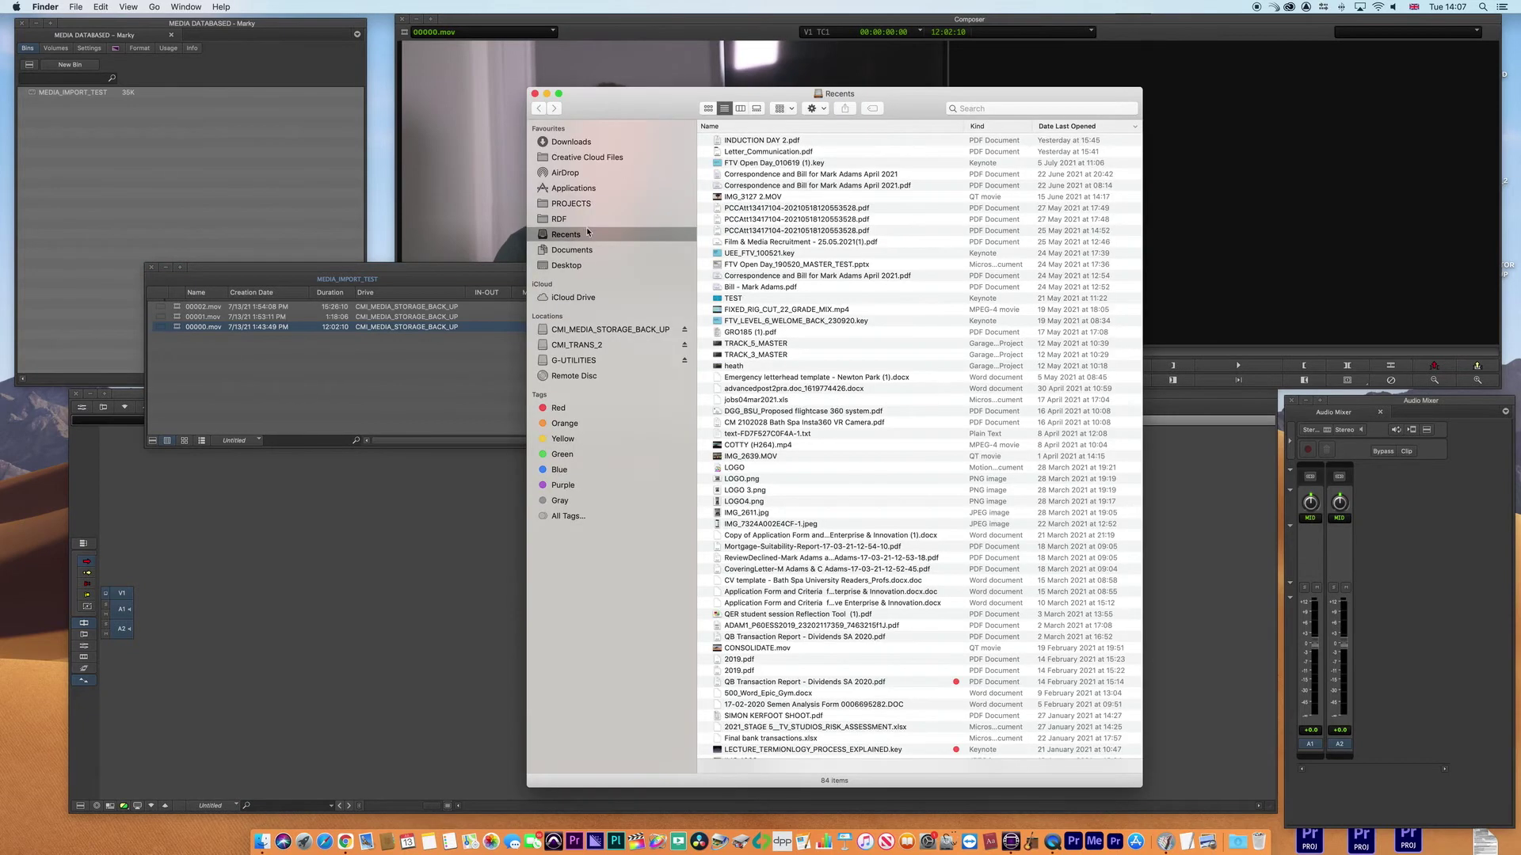
pyautogui.click(602, 329)
pyautogui.moveTo(697, 94); pyautogui.dragTo(690, 71)
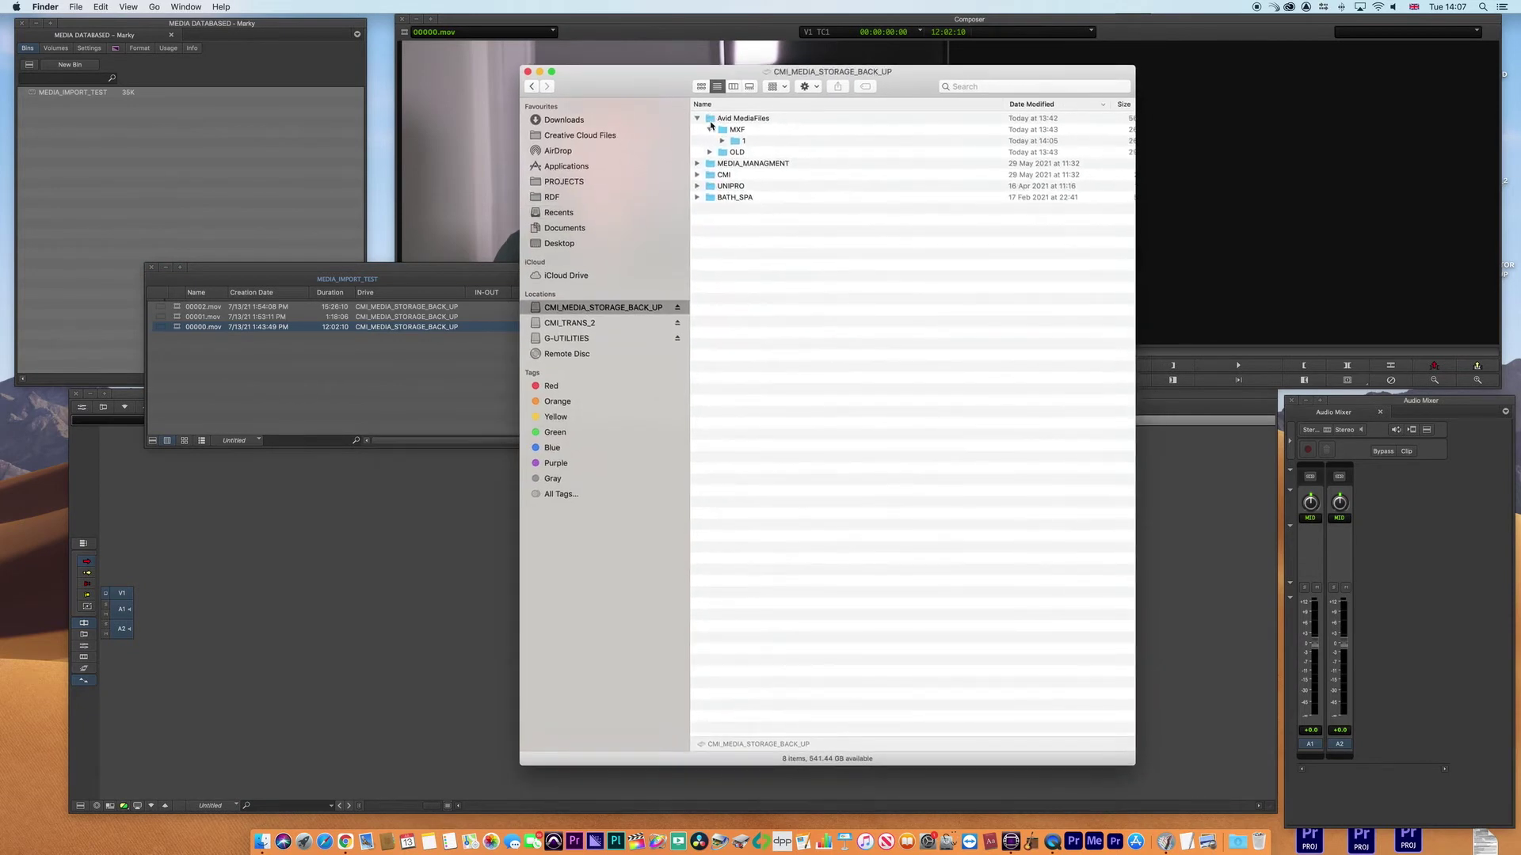
pyautogui.click(697, 119)
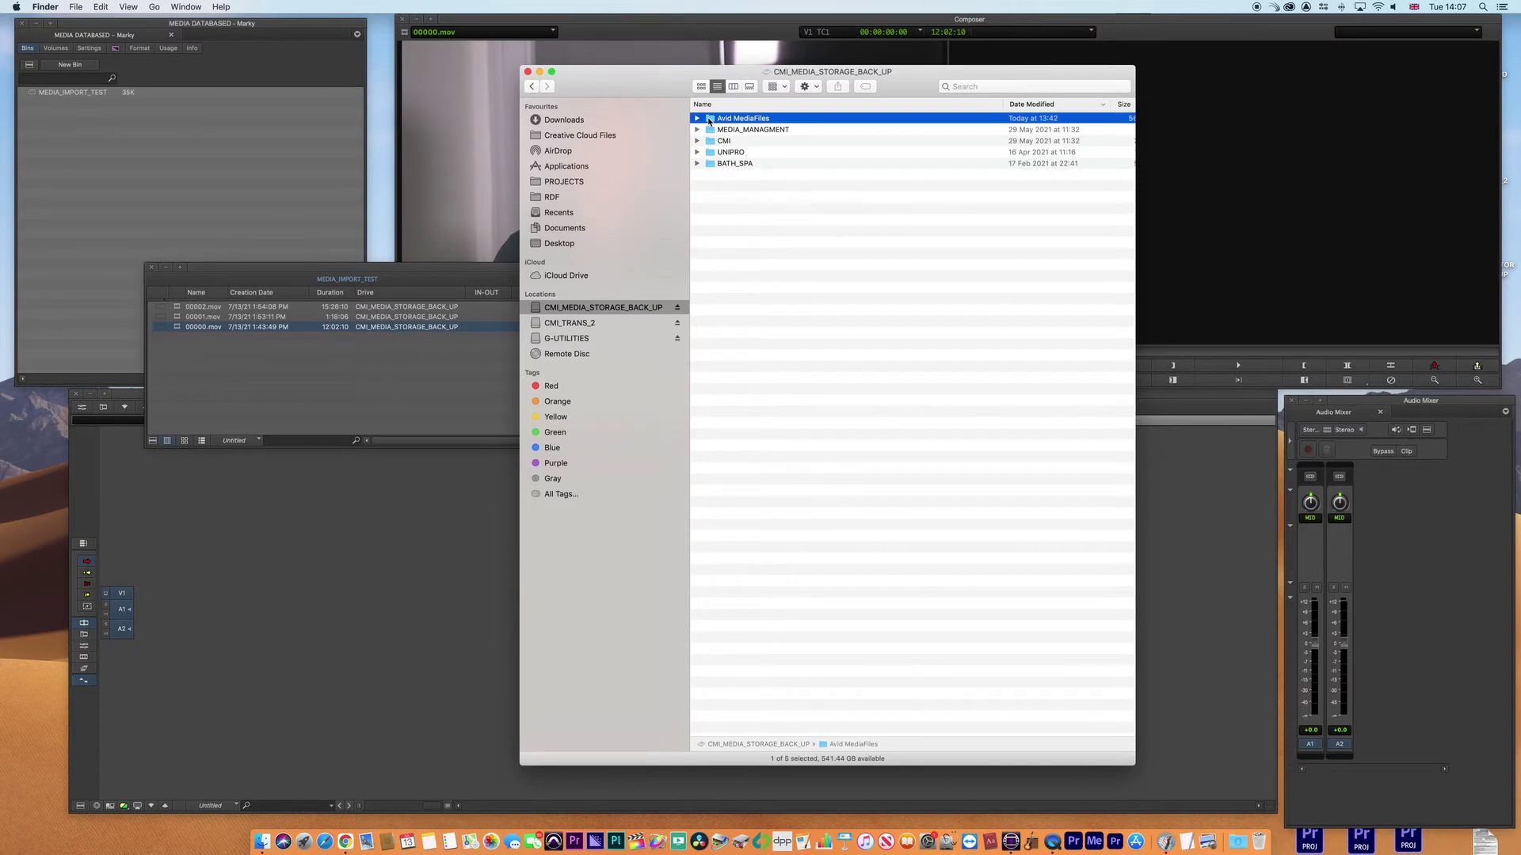
pyautogui.doubleClick(709, 120)
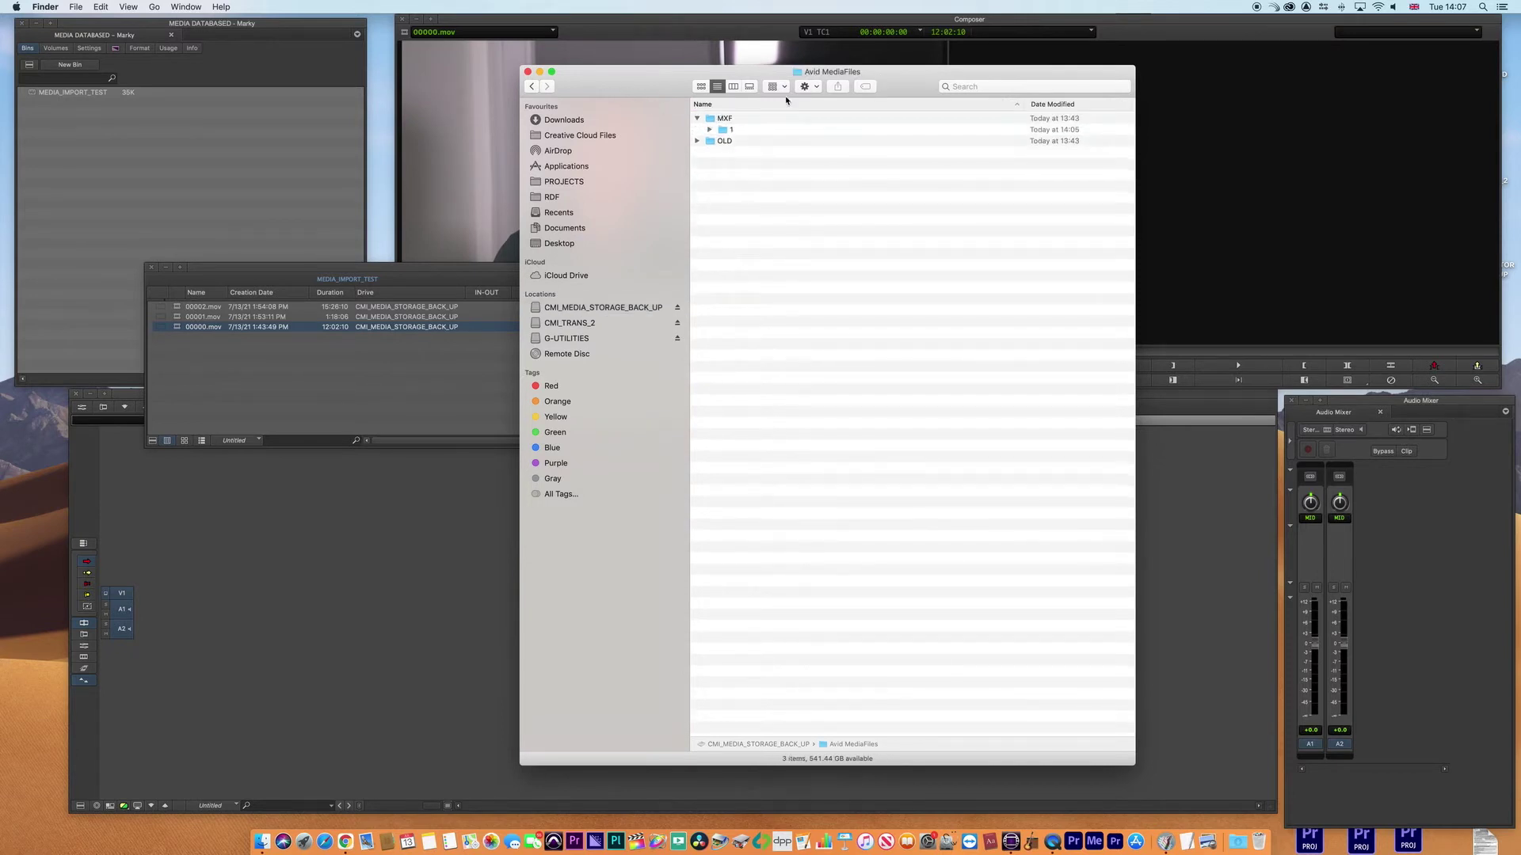
# Step: Expand the MXF folder and its subfolder 1 to list the media files inside
pyautogui.click(696, 119)
pyautogui.click(697, 129)
pyautogui.click(697, 129)
pyautogui.click(697, 129)
pyautogui.click(697, 129)
pyautogui.click(697, 130)
pyautogui.click(697, 129)
pyautogui.click(697, 119)
pyautogui.click(707, 128)
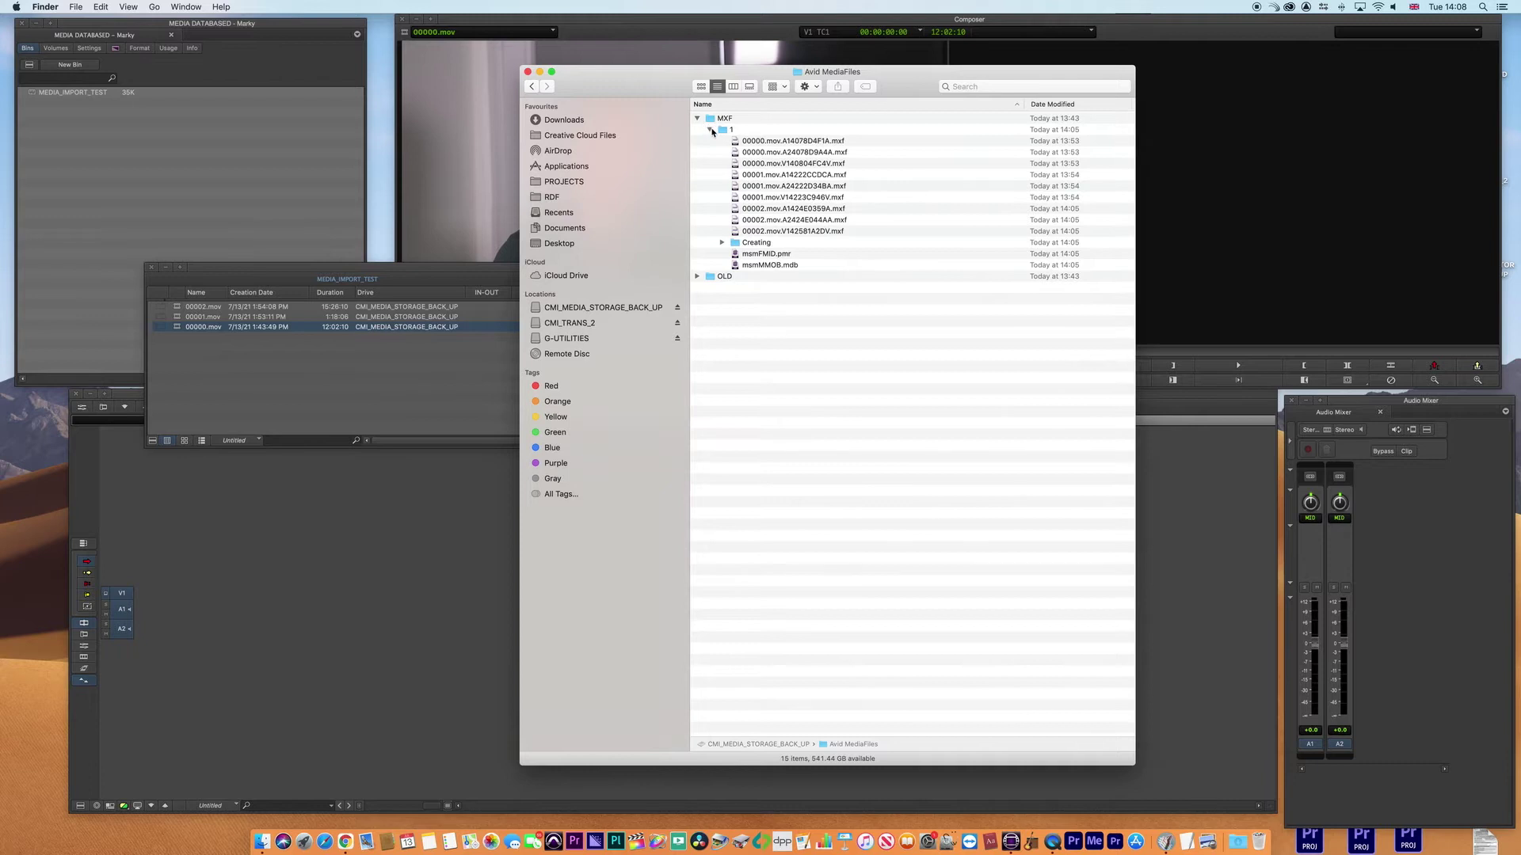
# Step: Collapse subfolder 1 to check its numeric name, and expand it again to list its contents
pyautogui.click(710, 130)
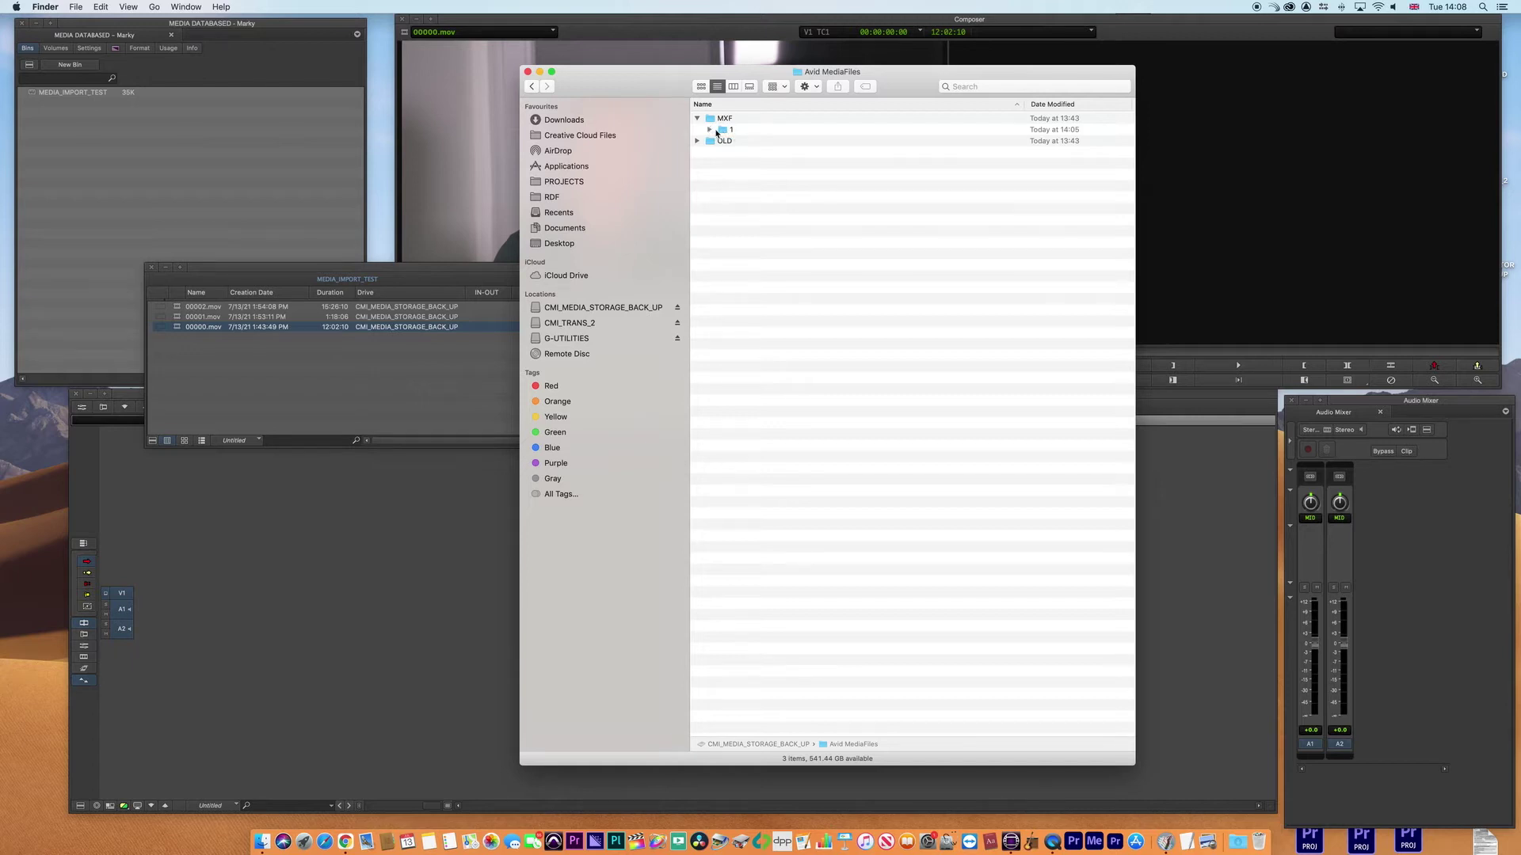
pyautogui.click(710, 130)
pyautogui.click(710, 130)
pyautogui.click(730, 131)
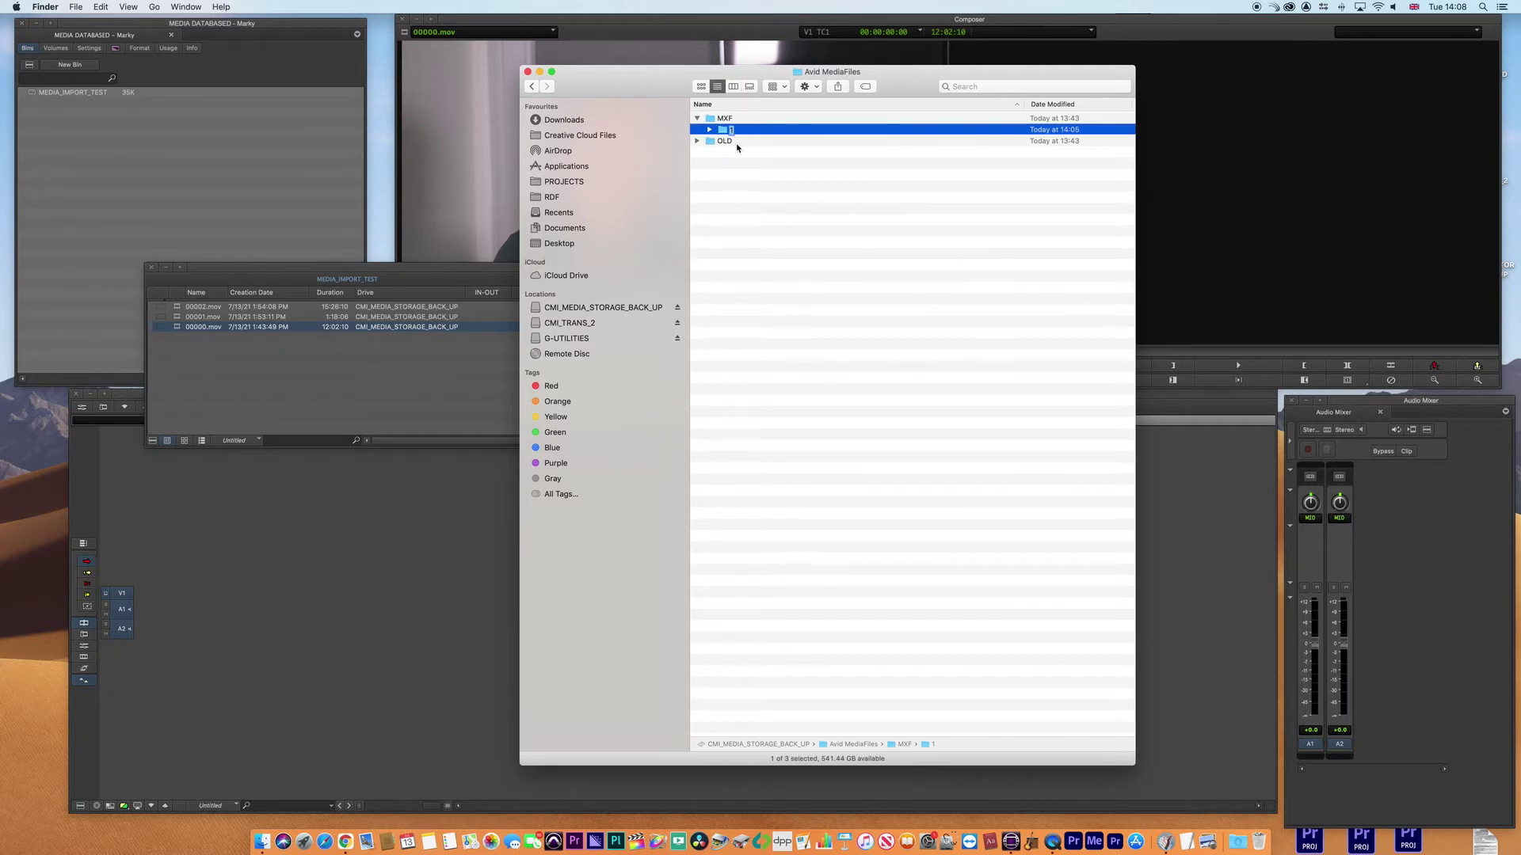
pyautogui.press('Return')
pyautogui.click(710, 130)
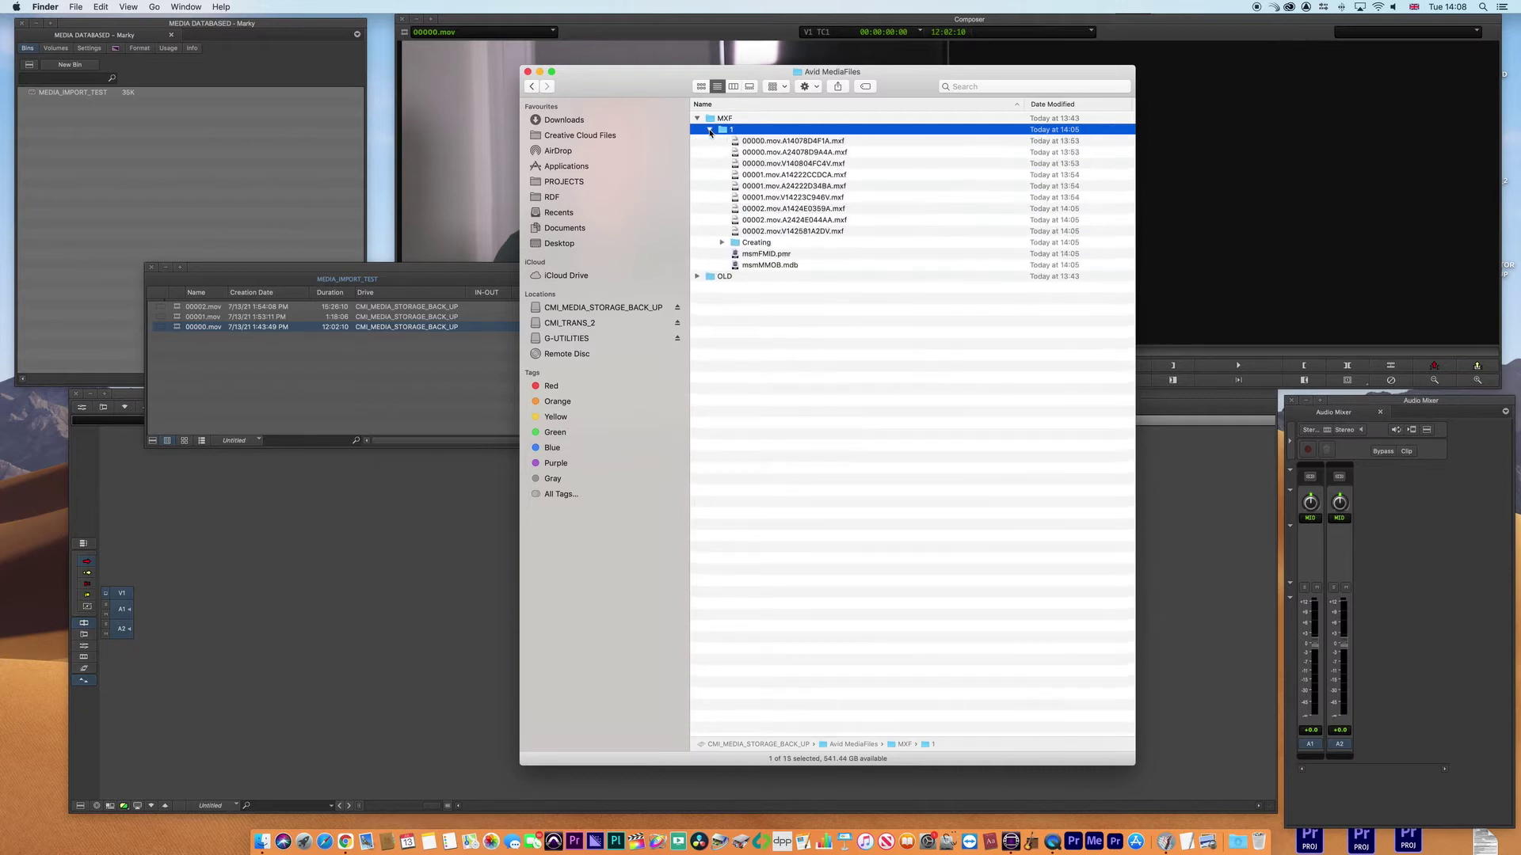
# Step: Examine the separate audio and video MXF files belonging to the 00000.mov clip in folder 1
pyautogui.click(739, 142)
pyautogui.click(741, 230)
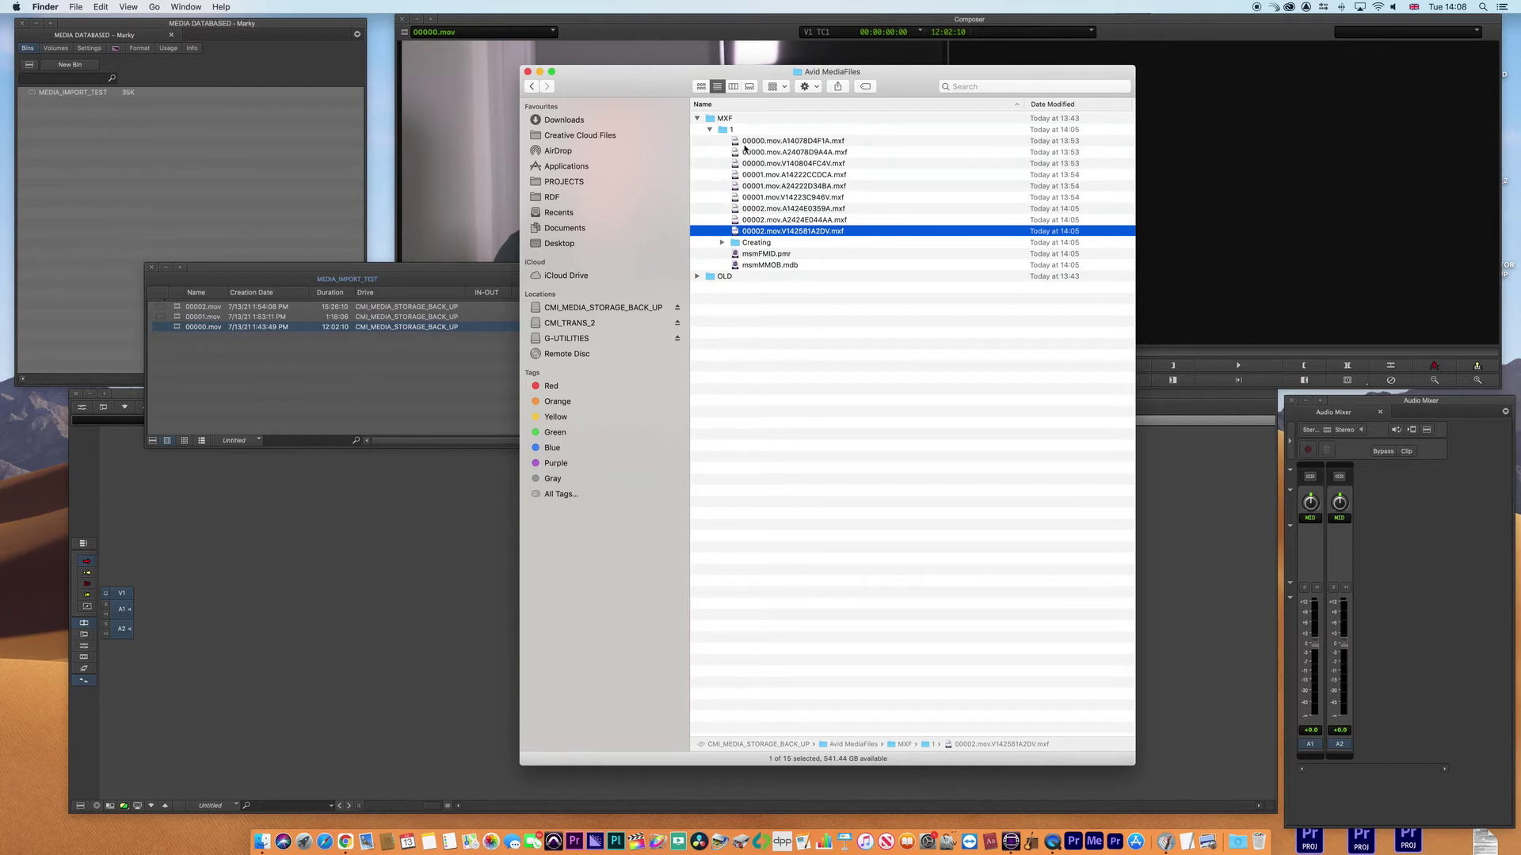
pyautogui.click(755, 164)
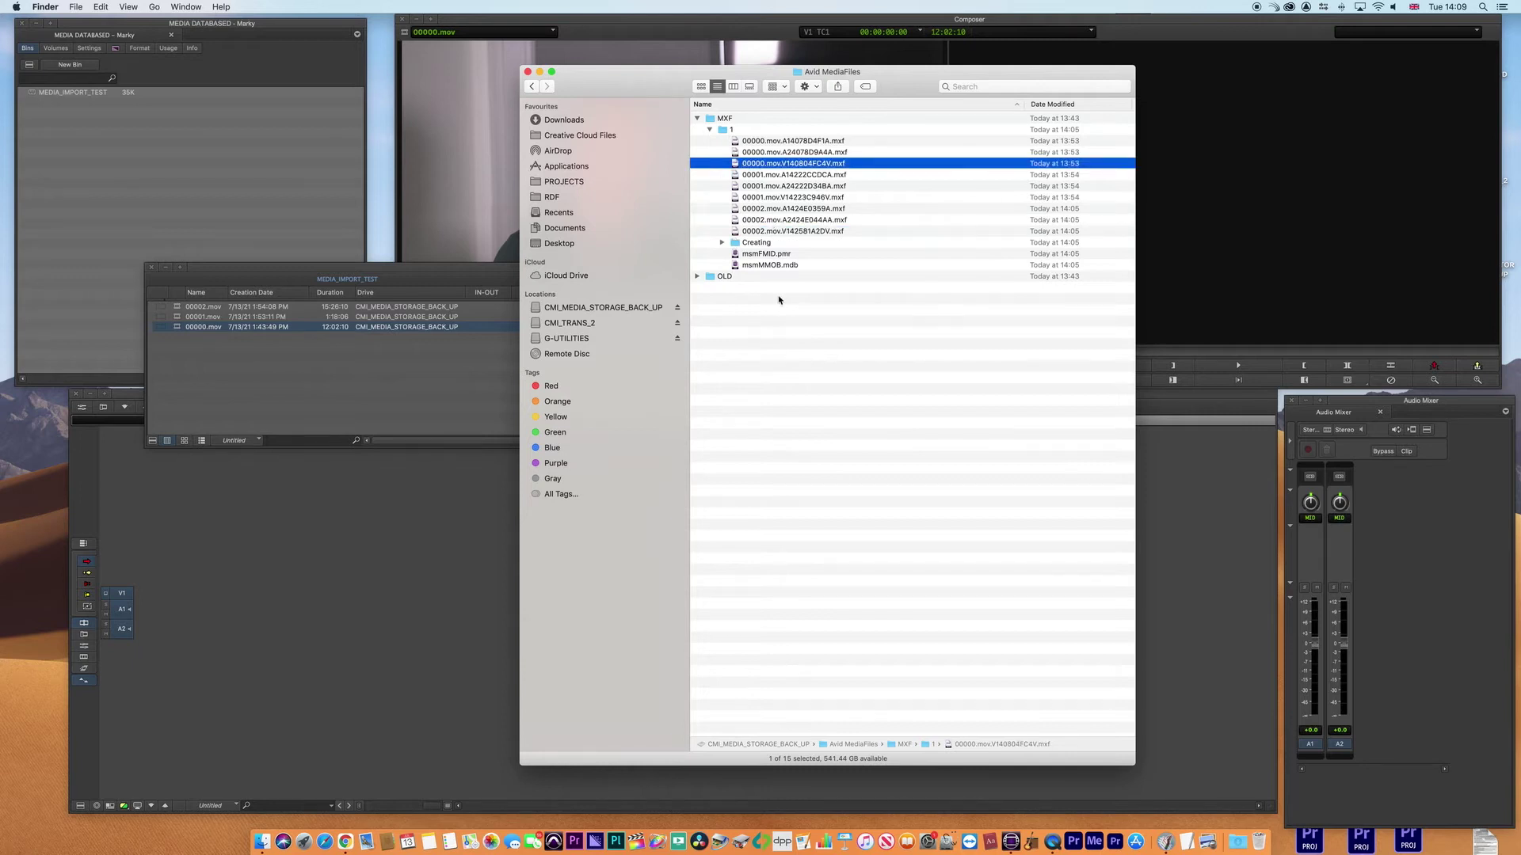
pyautogui.click(754, 142)
pyautogui.click(749, 153)
pyautogui.click(743, 165)
# Step: Go through the 00002.mov, 00001.mov and 00000.mov MXF files, comparing their video and audio components
pyautogui.click(777, 232)
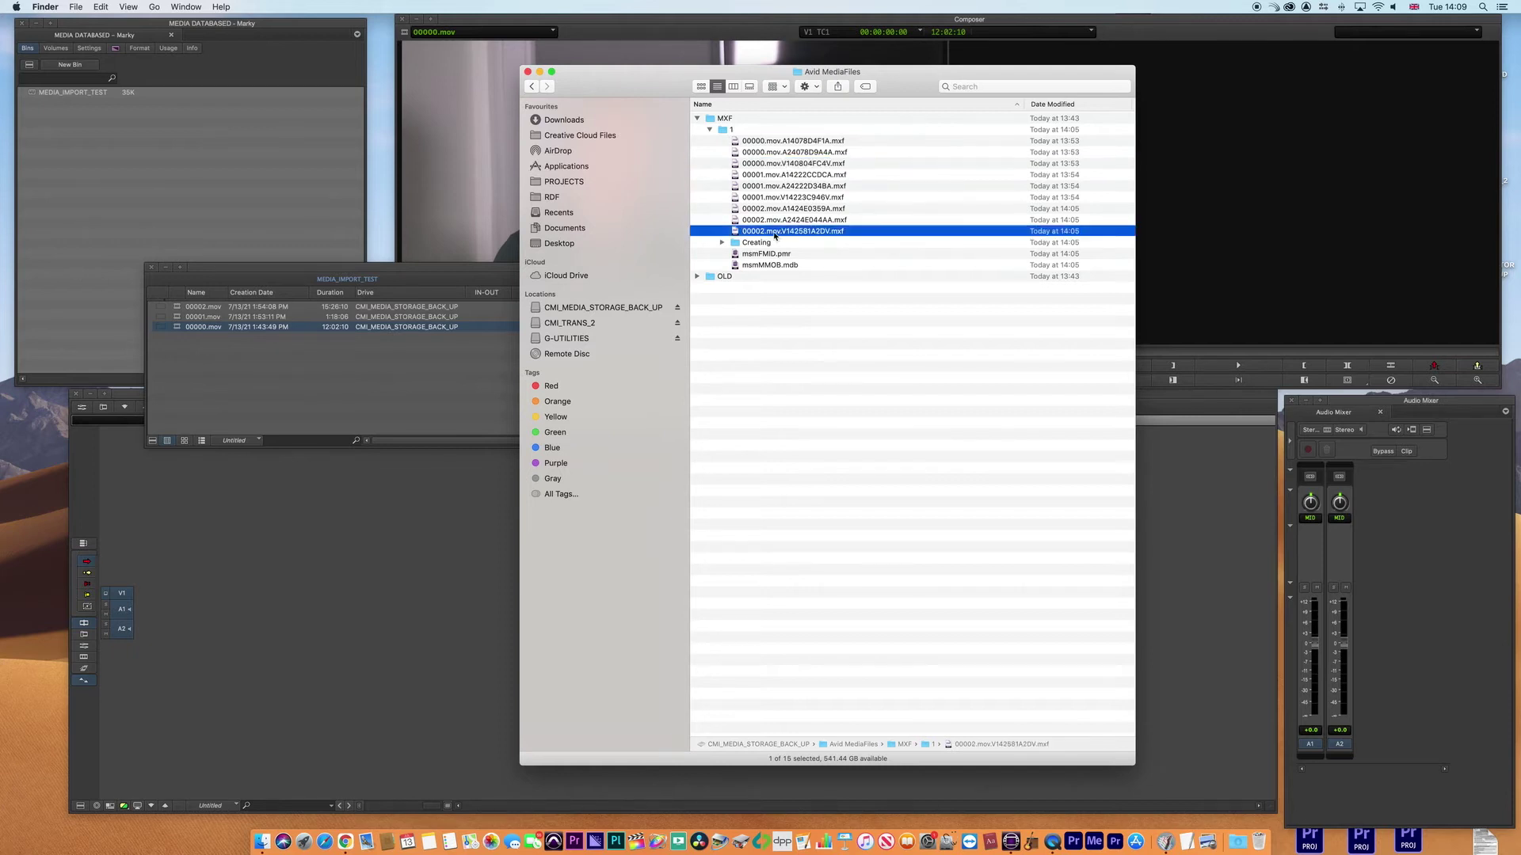
pyautogui.click(786, 221)
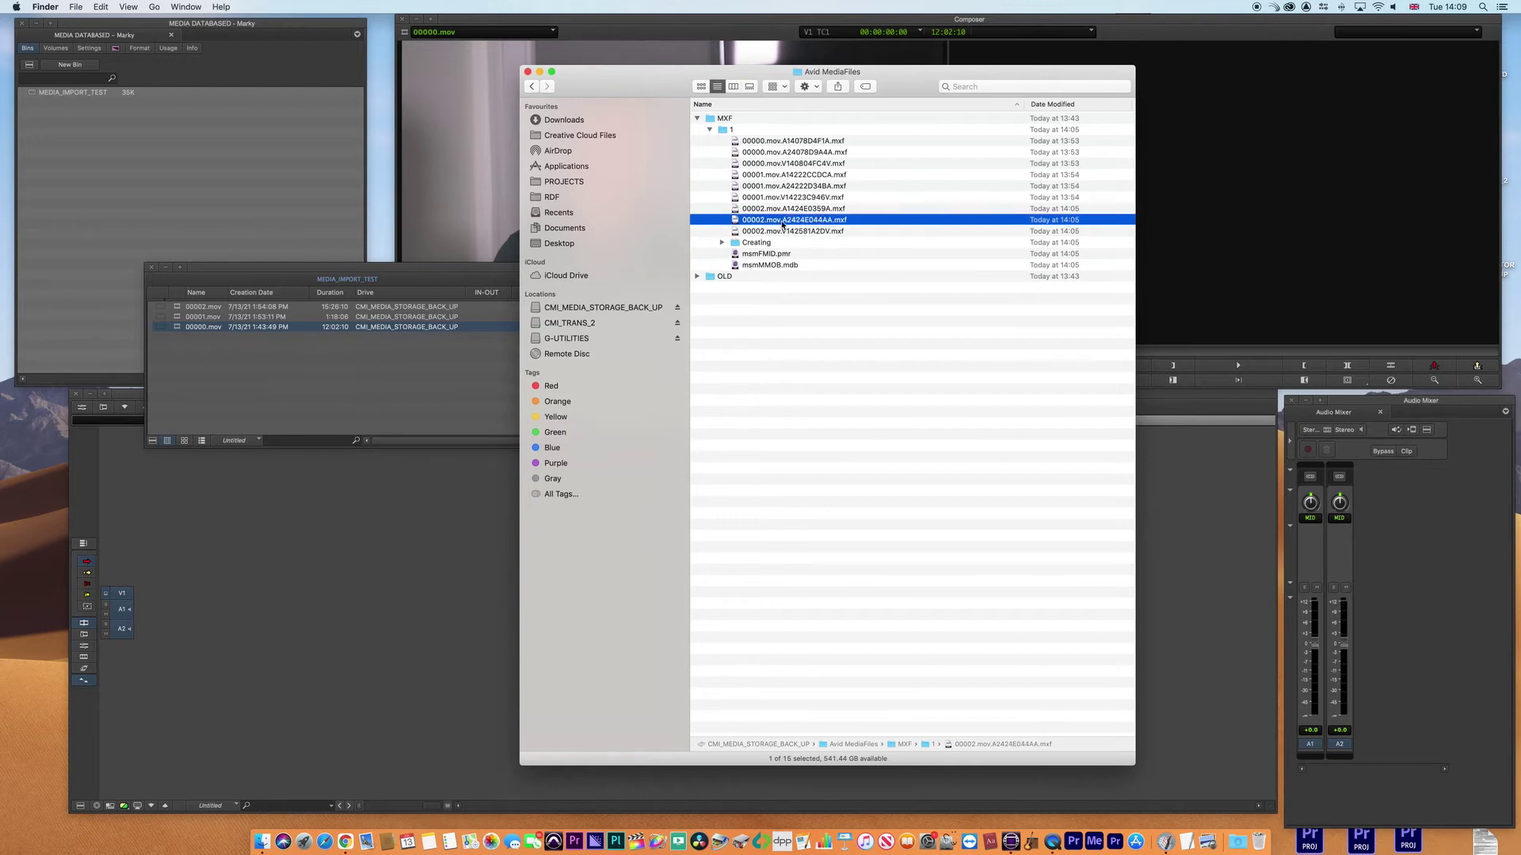
pyautogui.click(784, 210)
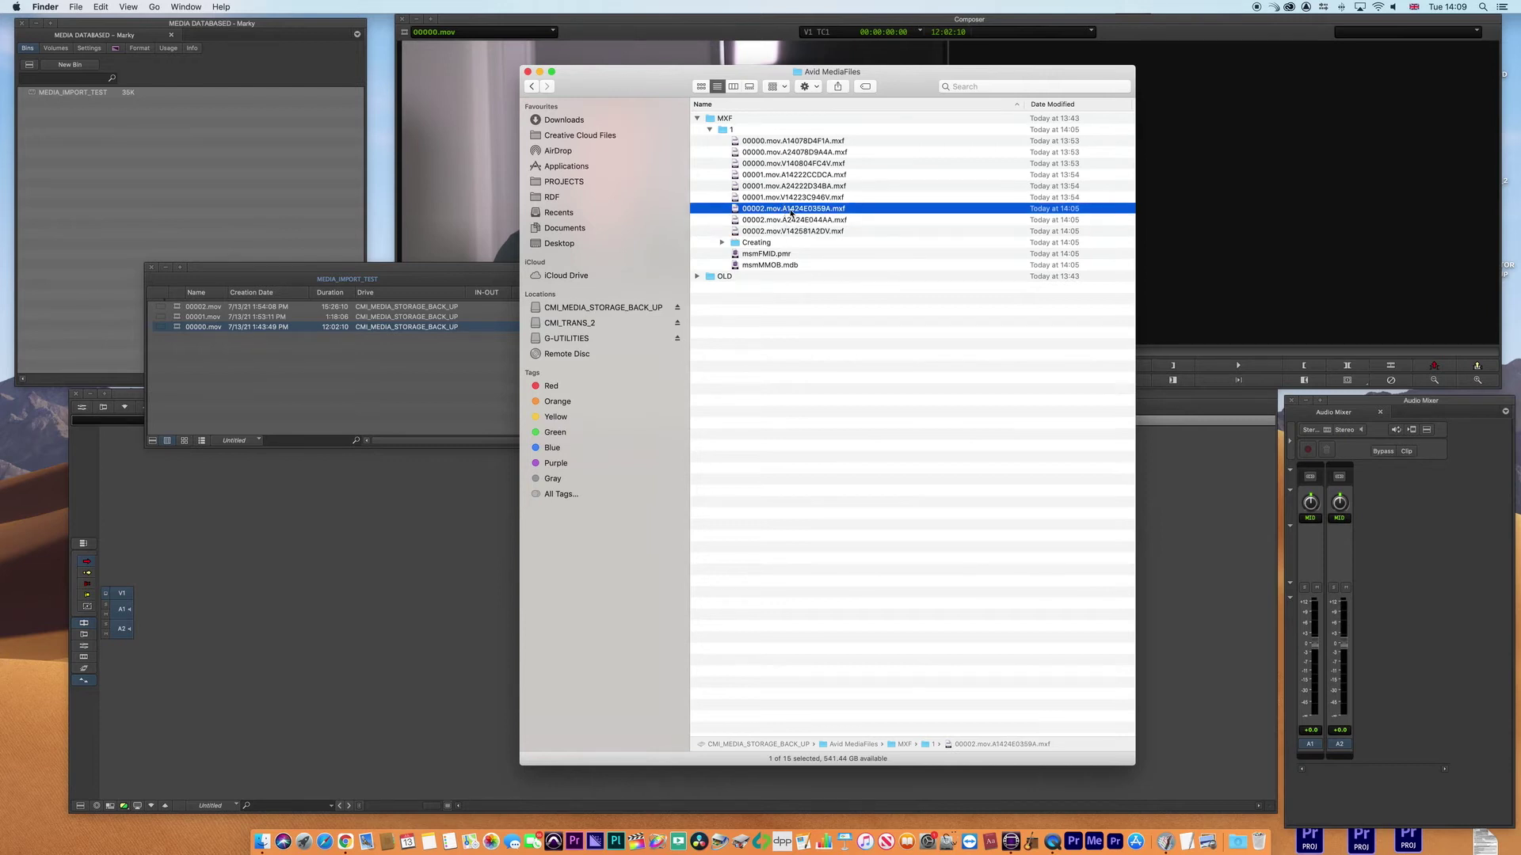
pyautogui.click(790, 220)
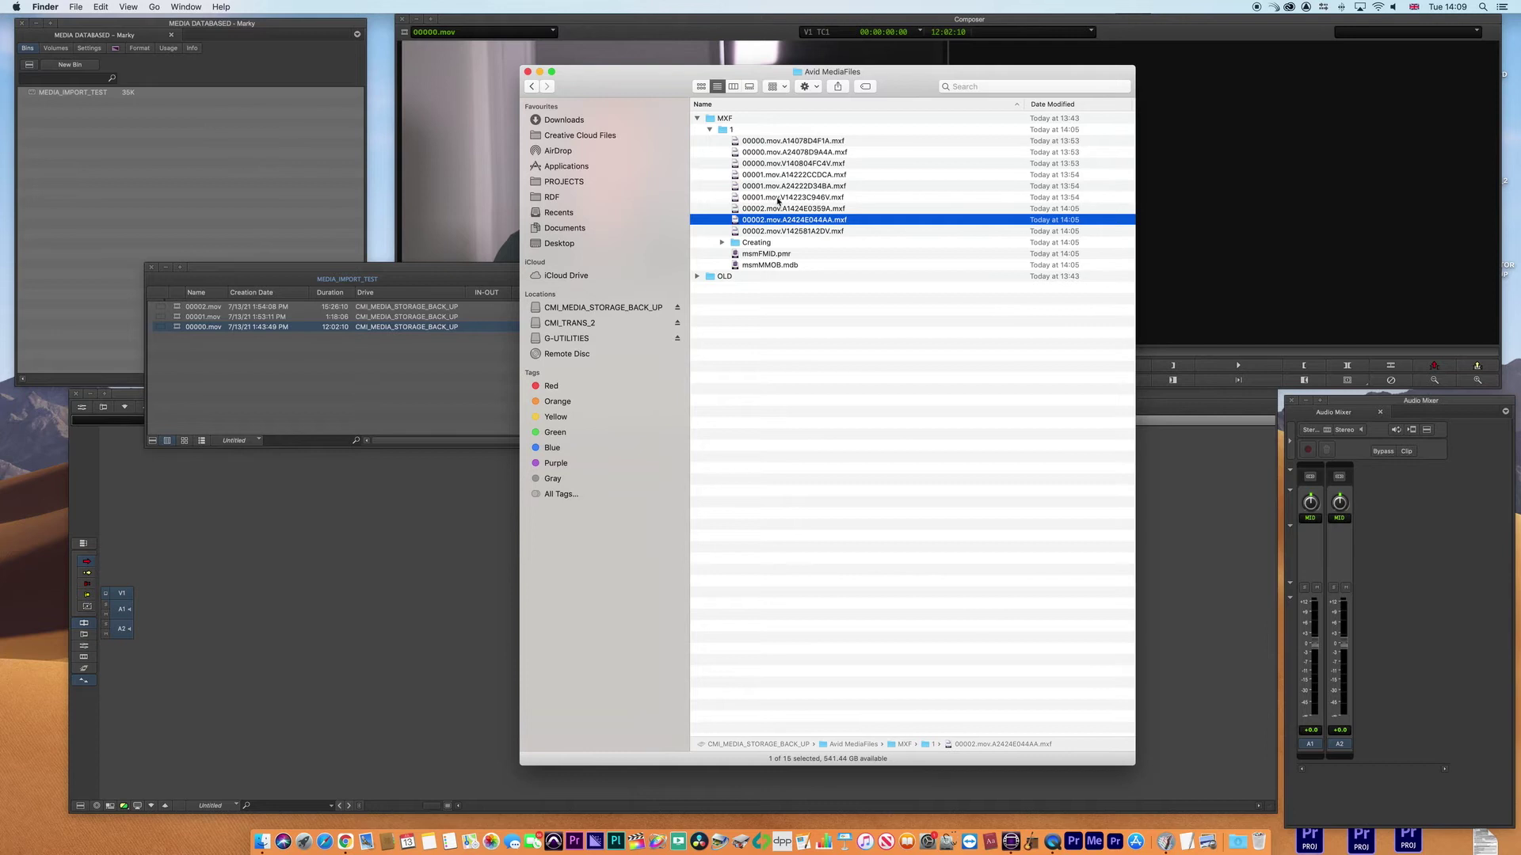
pyautogui.click(782, 200)
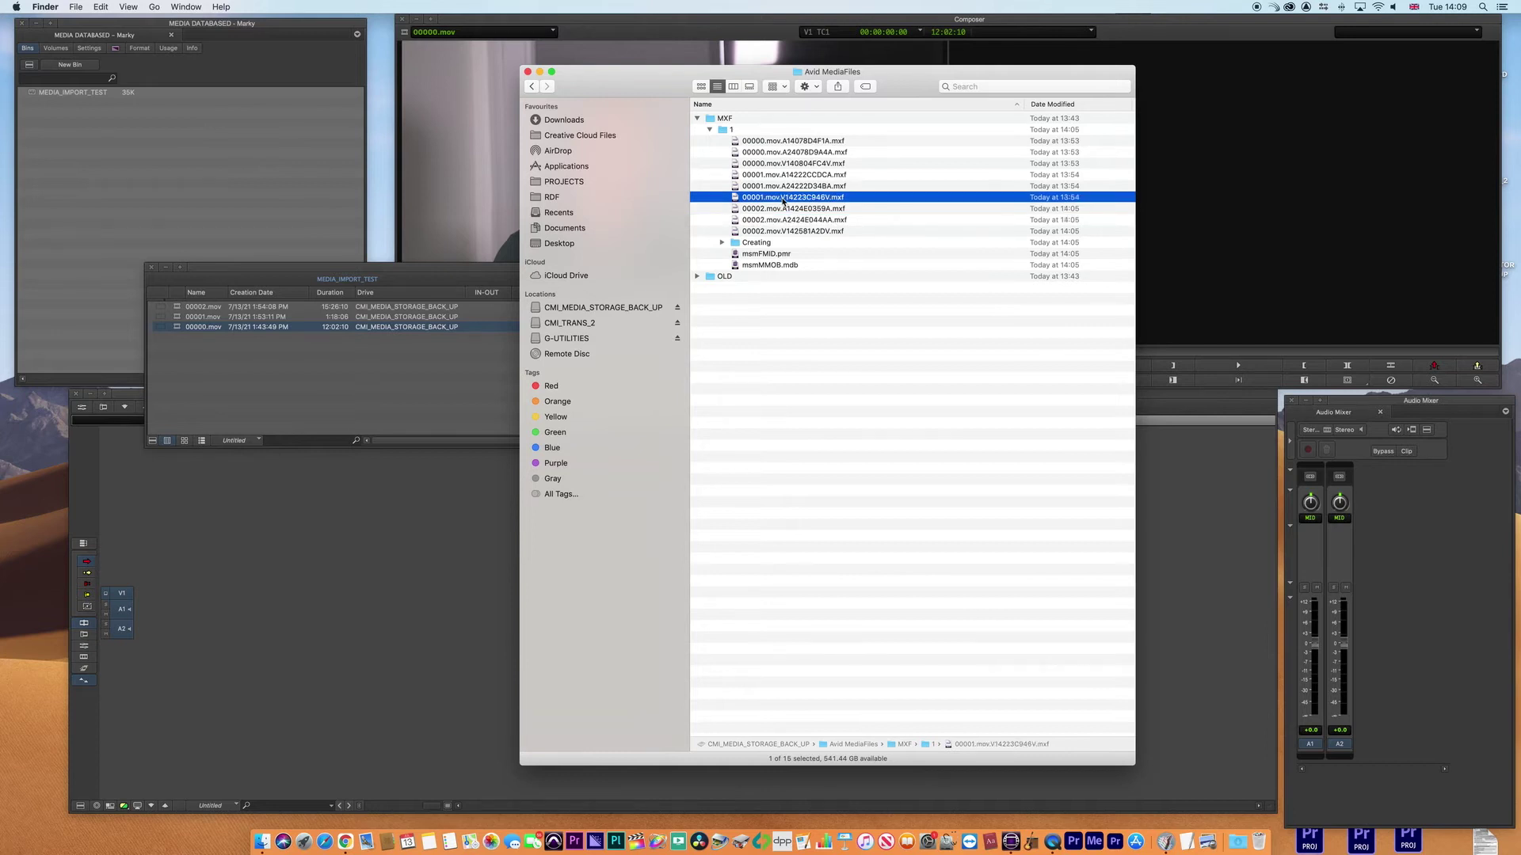
pyautogui.press('Up')
pyautogui.press('Up')
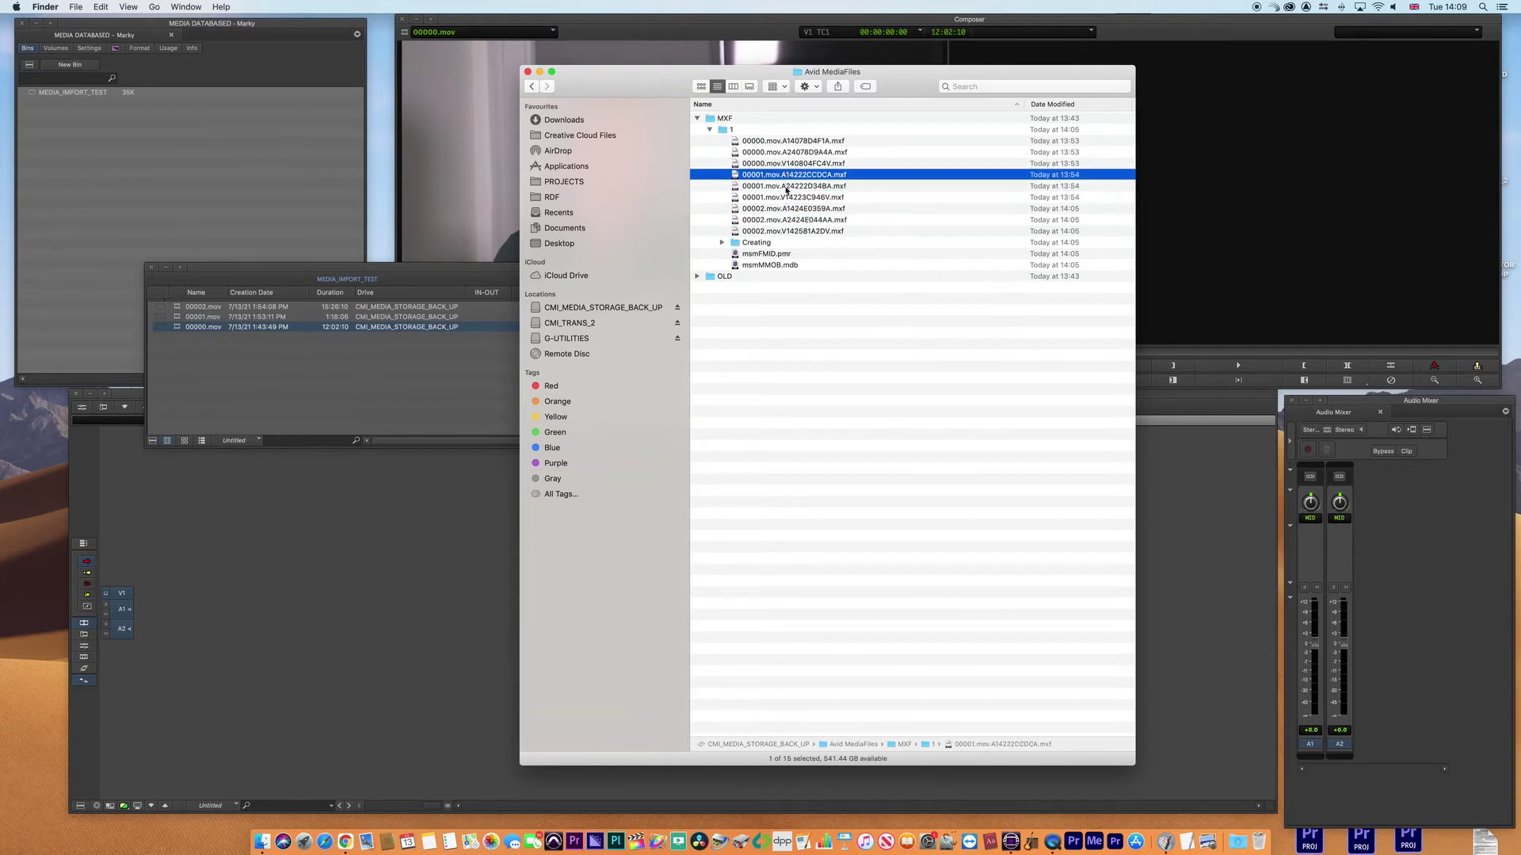
pyautogui.click(787, 165)
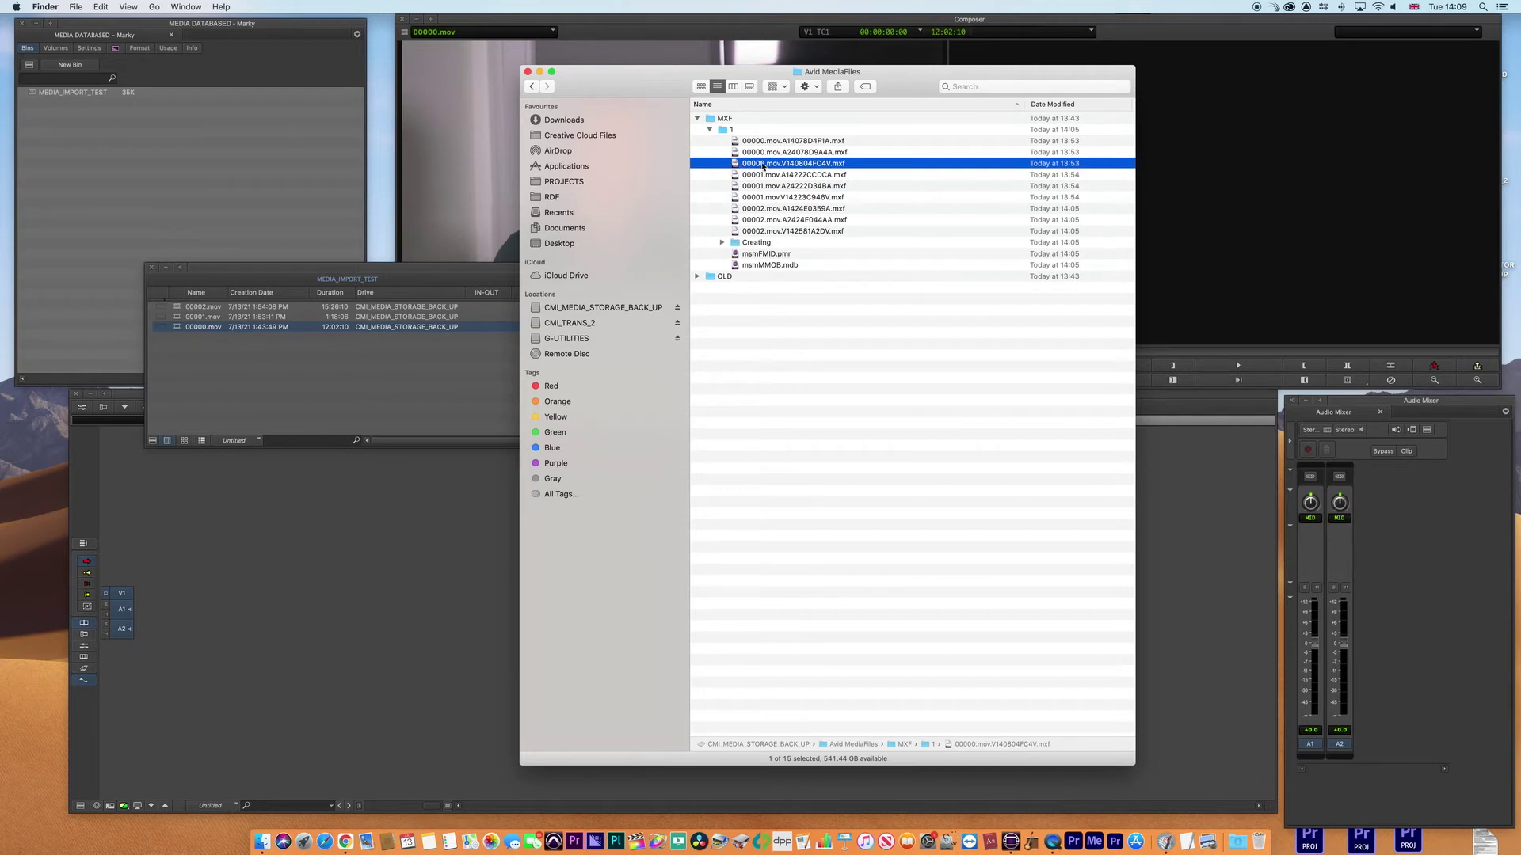
pyautogui.press('Up')
pyautogui.press('Up')
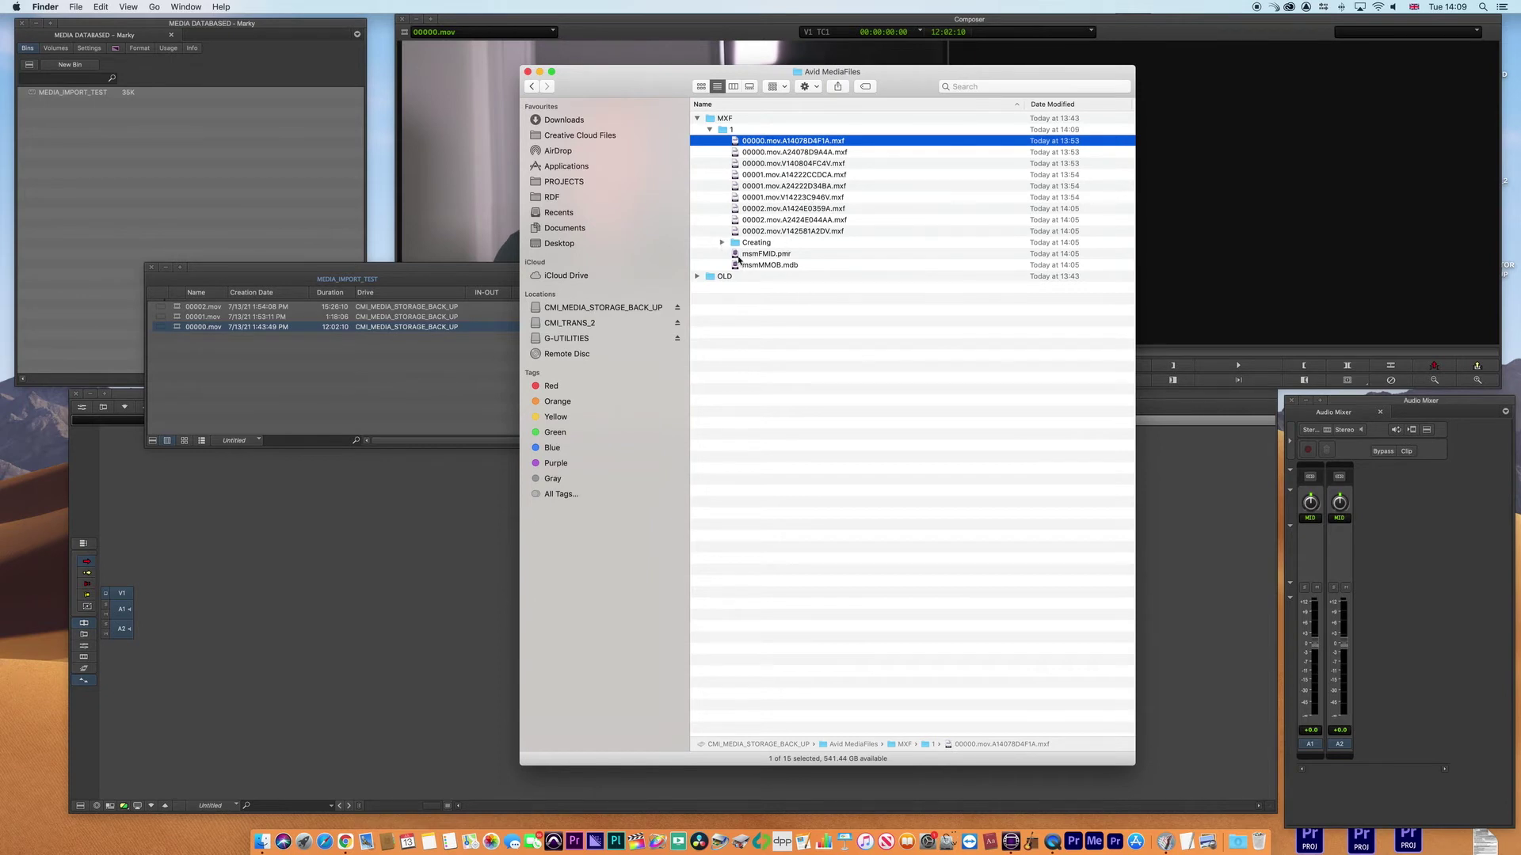
# Step: Open folder 1 on its own and select the database files msmFMID.pmr and msmMMOB.mdb together
pyautogui.click(737, 254)
pyautogui.click(735, 264)
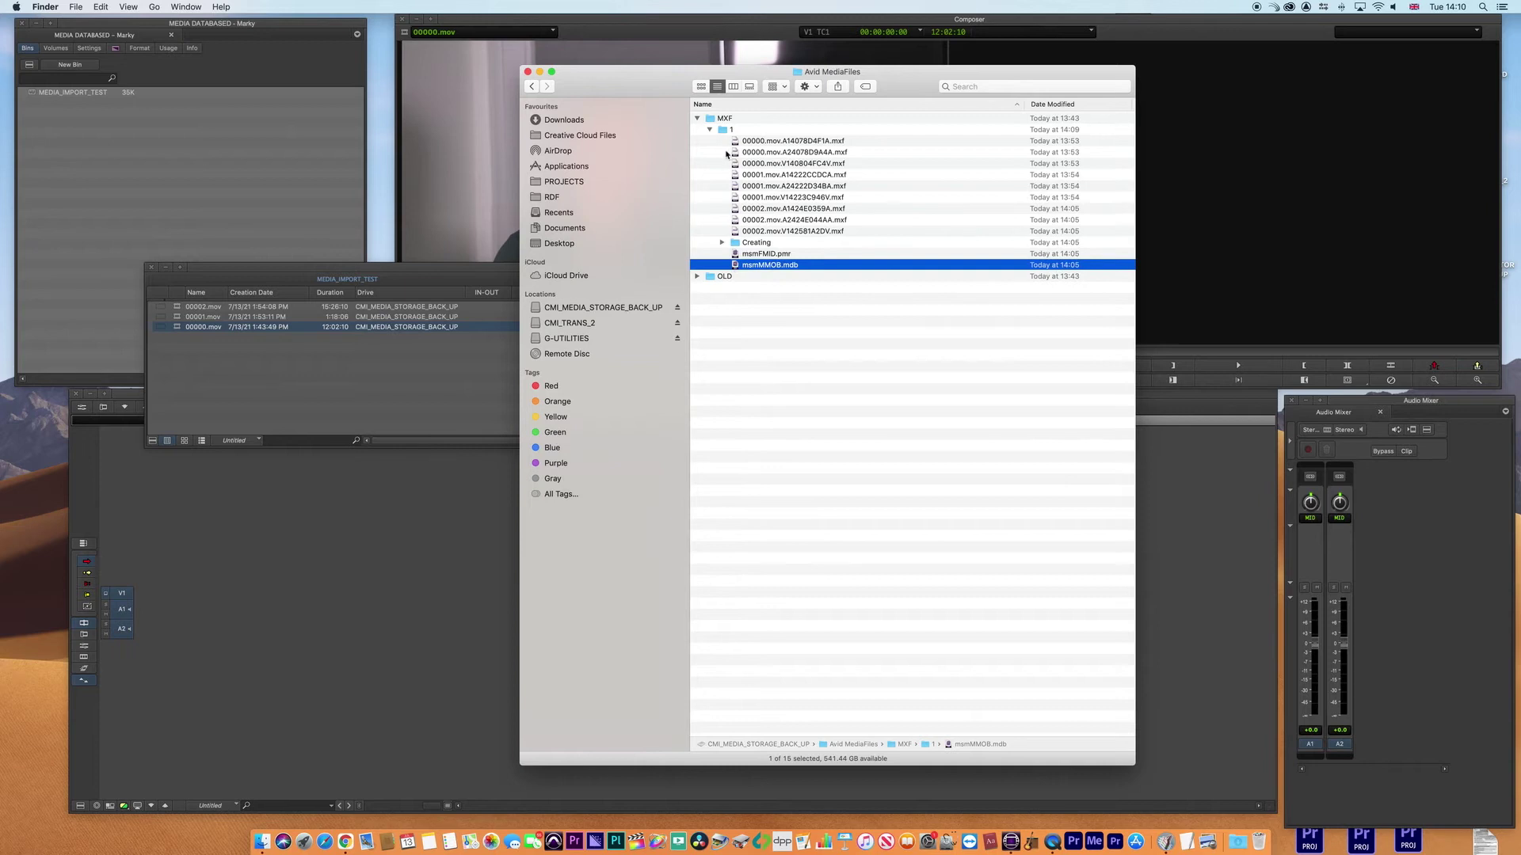
pyautogui.doubleClick(730, 129)
pyautogui.click(710, 232)
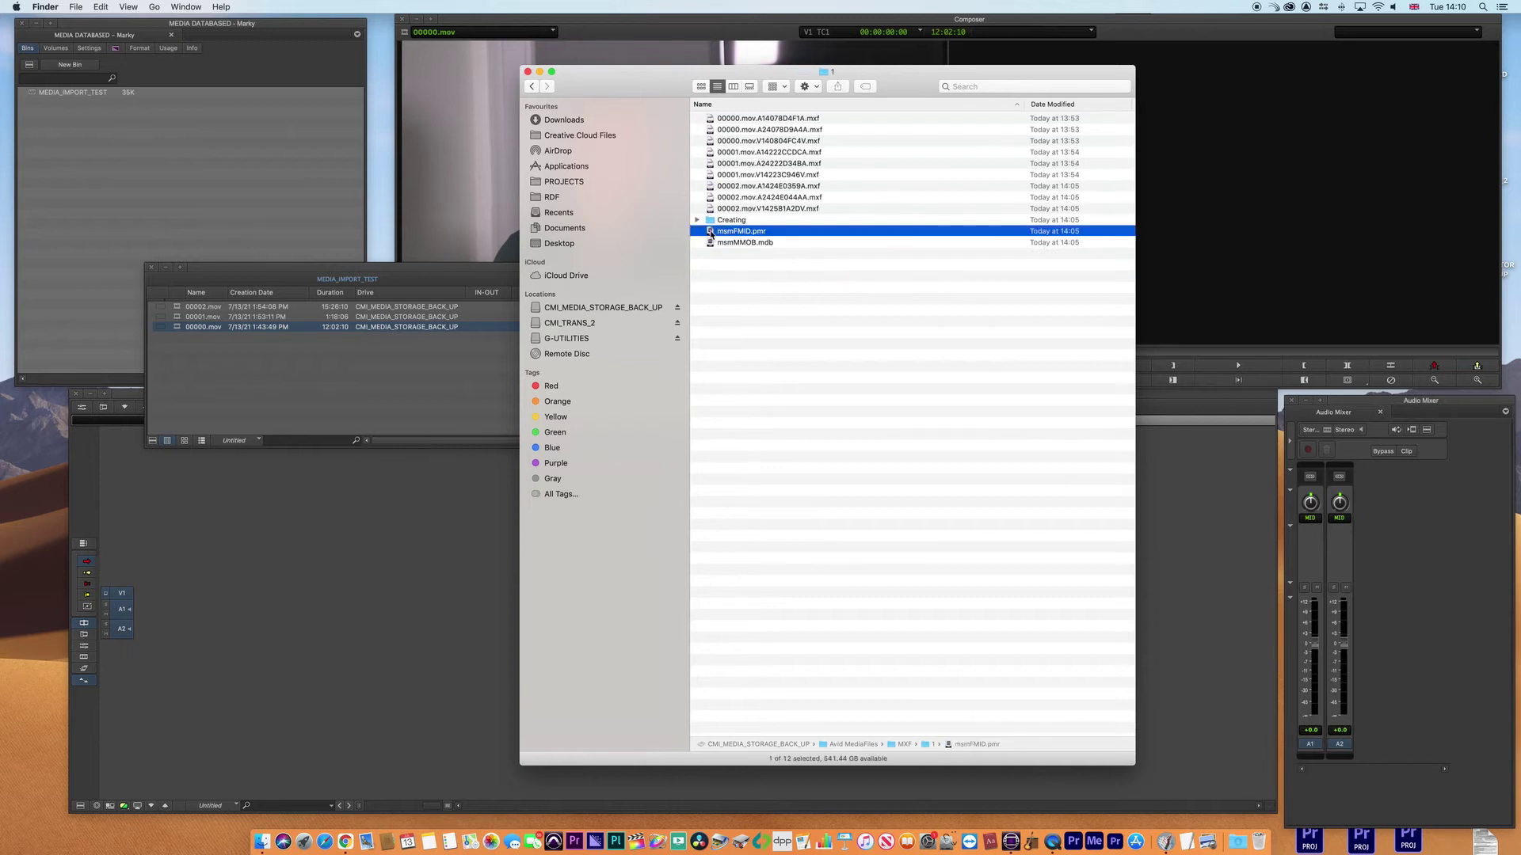
pyautogui.click(710, 243)
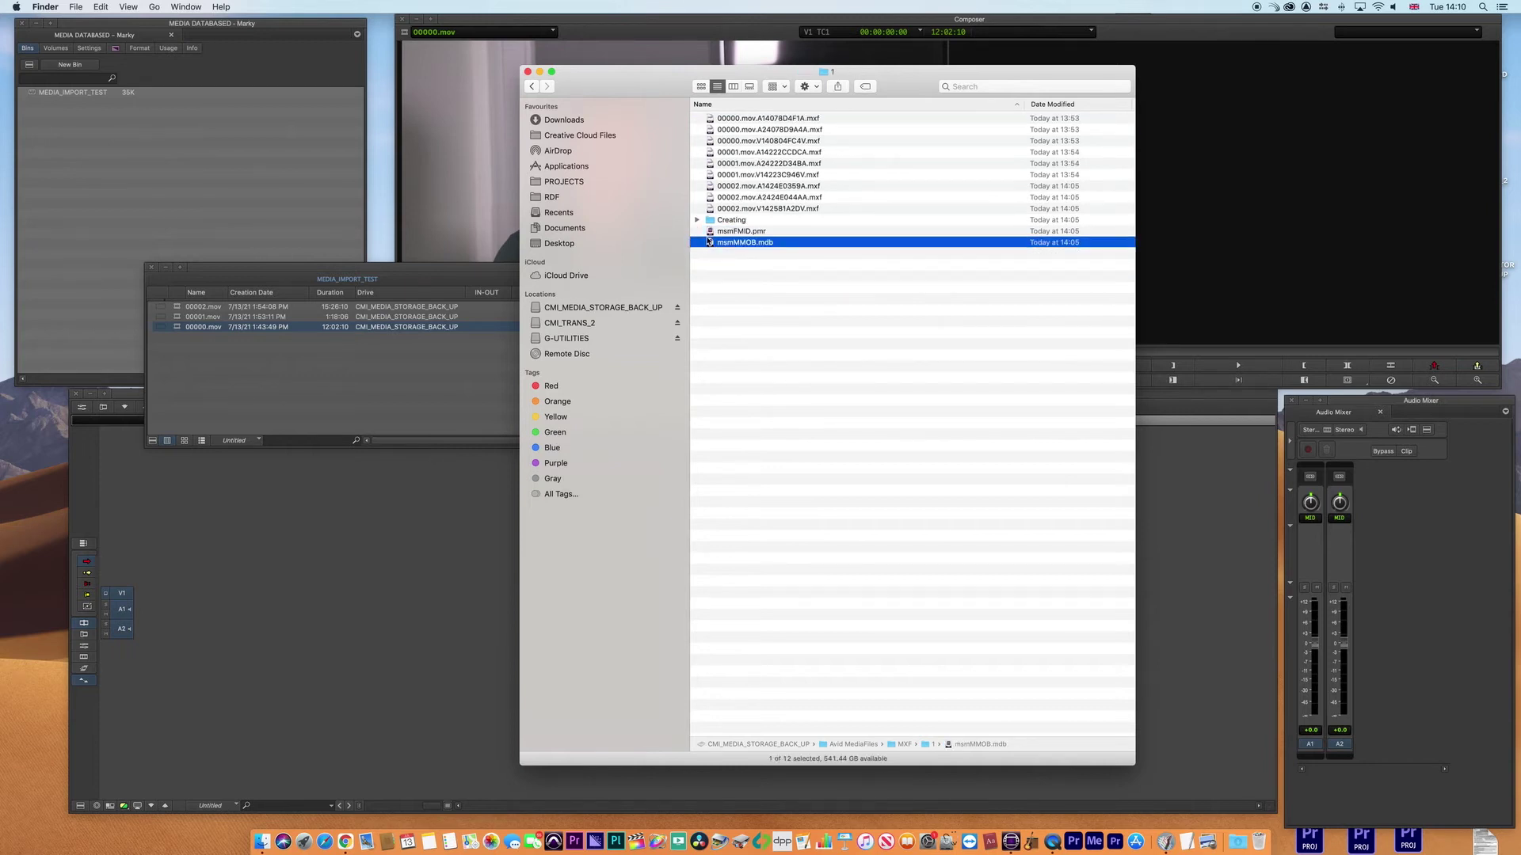
pyautogui.hotkey('shift', 'Up')
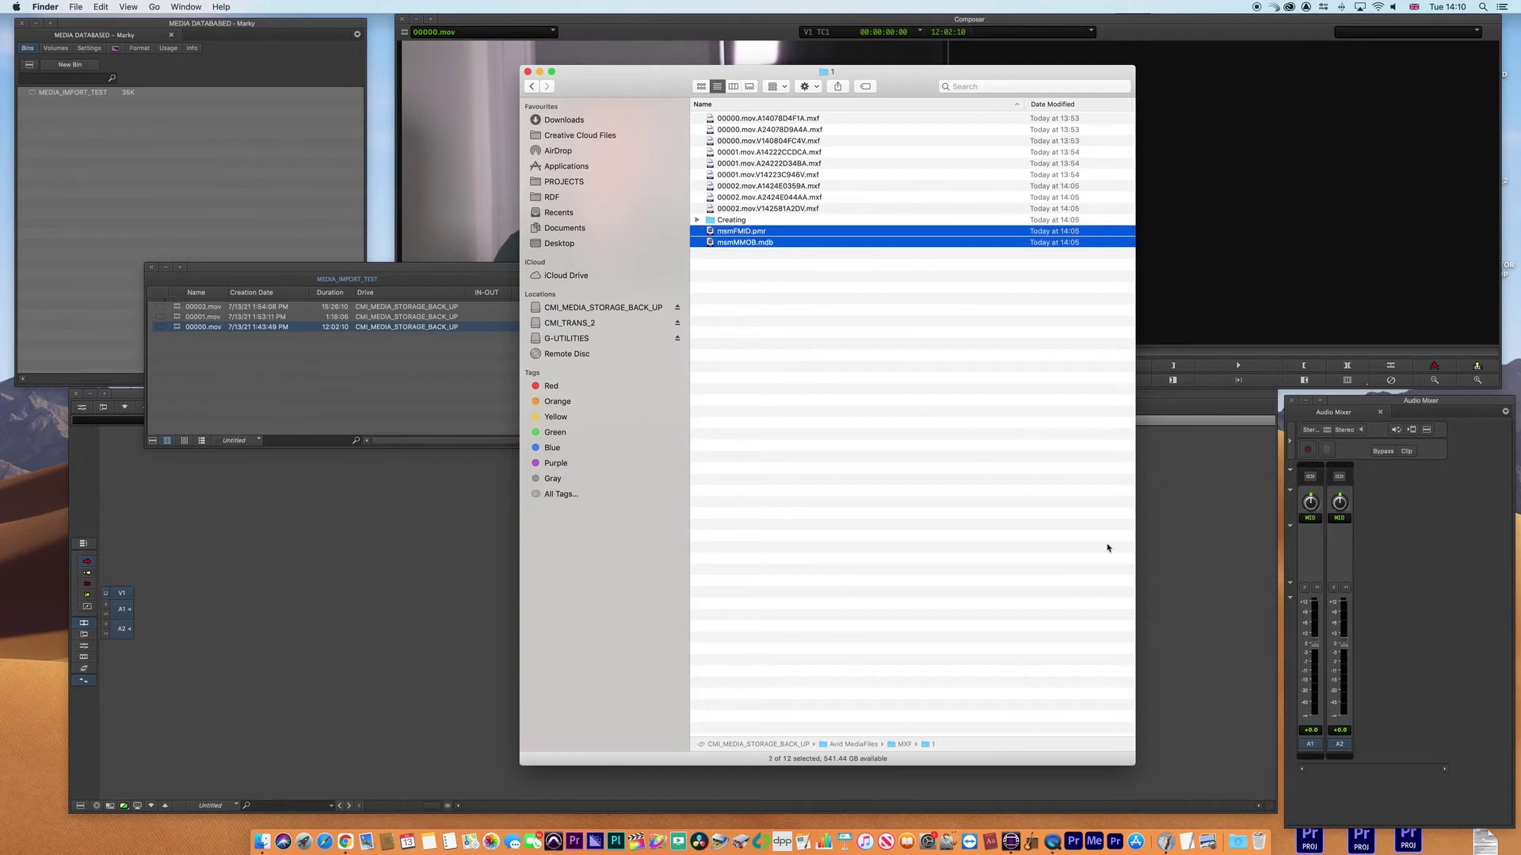
# Step: Widen the Finder window to show file sizes and kinds, and reselect the two database files
pyautogui.moveTo(1132, 763); pyautogui.dragTo(1440, 630)
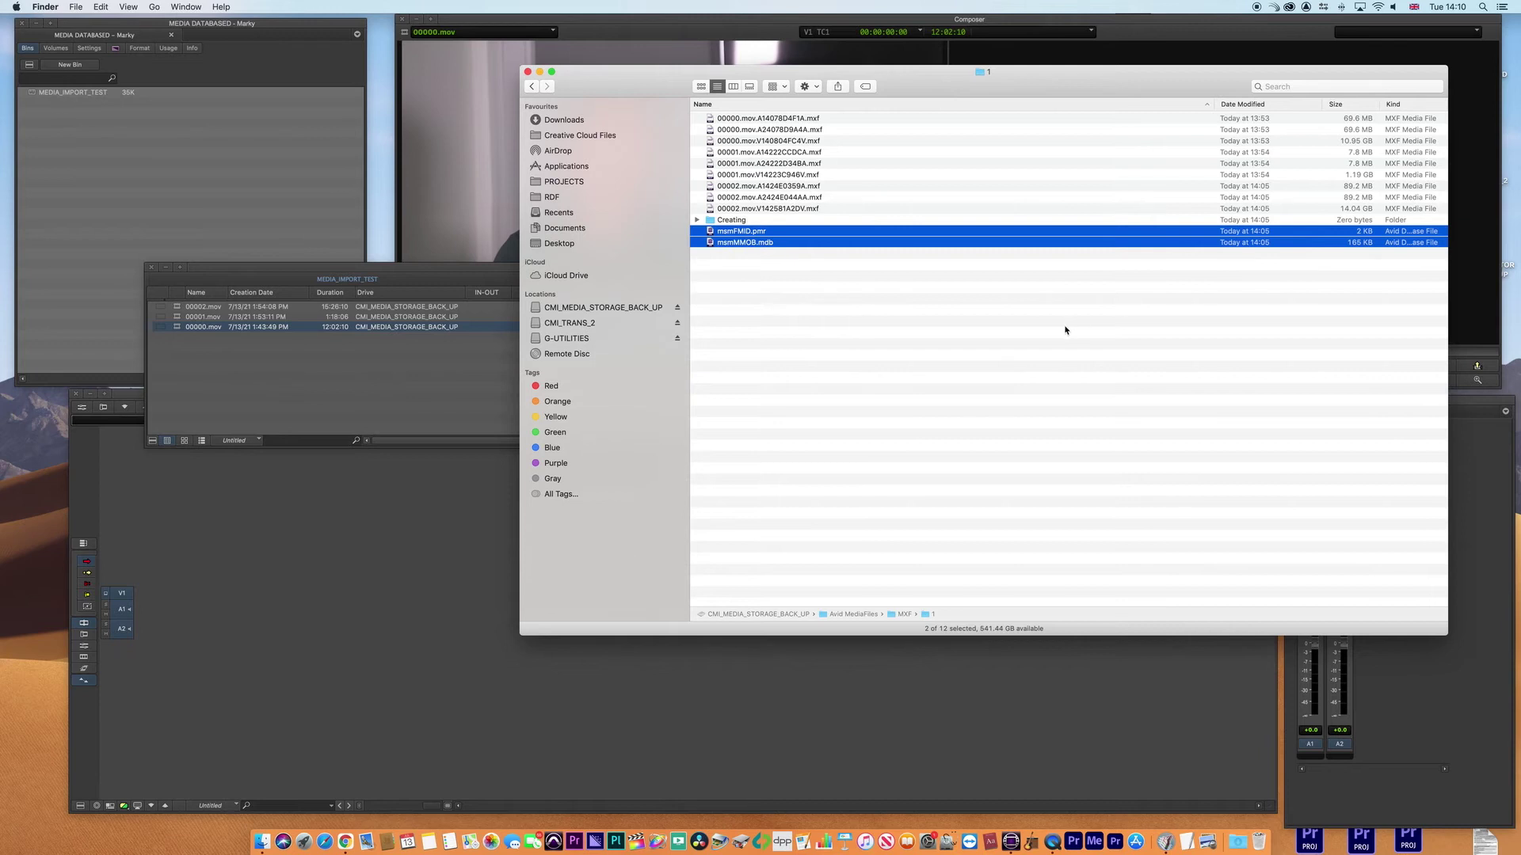
pyautogui.click(850, 323)
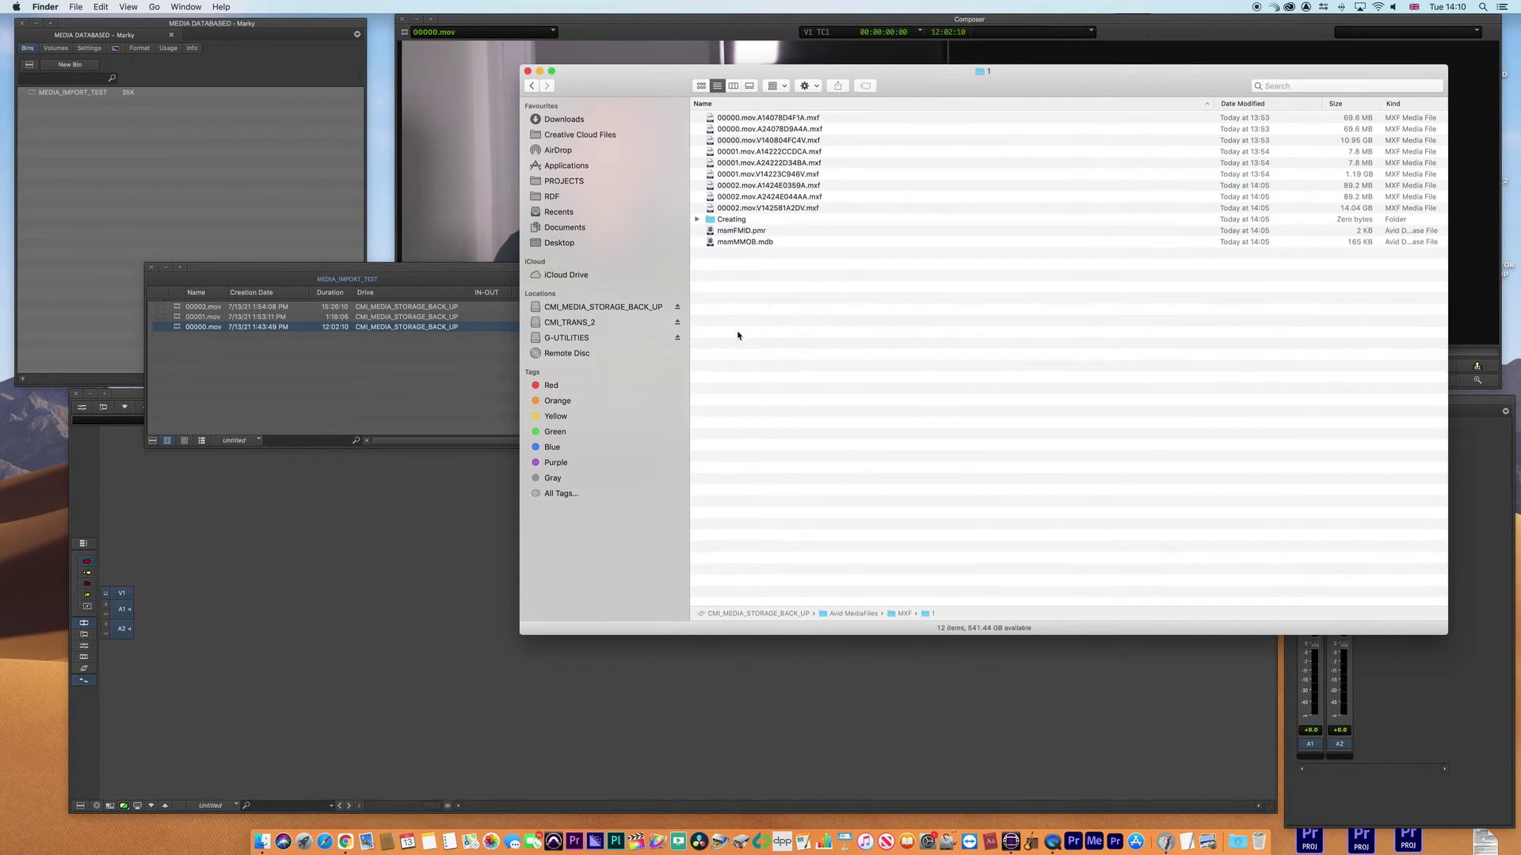
pyautogui.moveTo(711, 236); pyautogui.dragTo(714, 248)
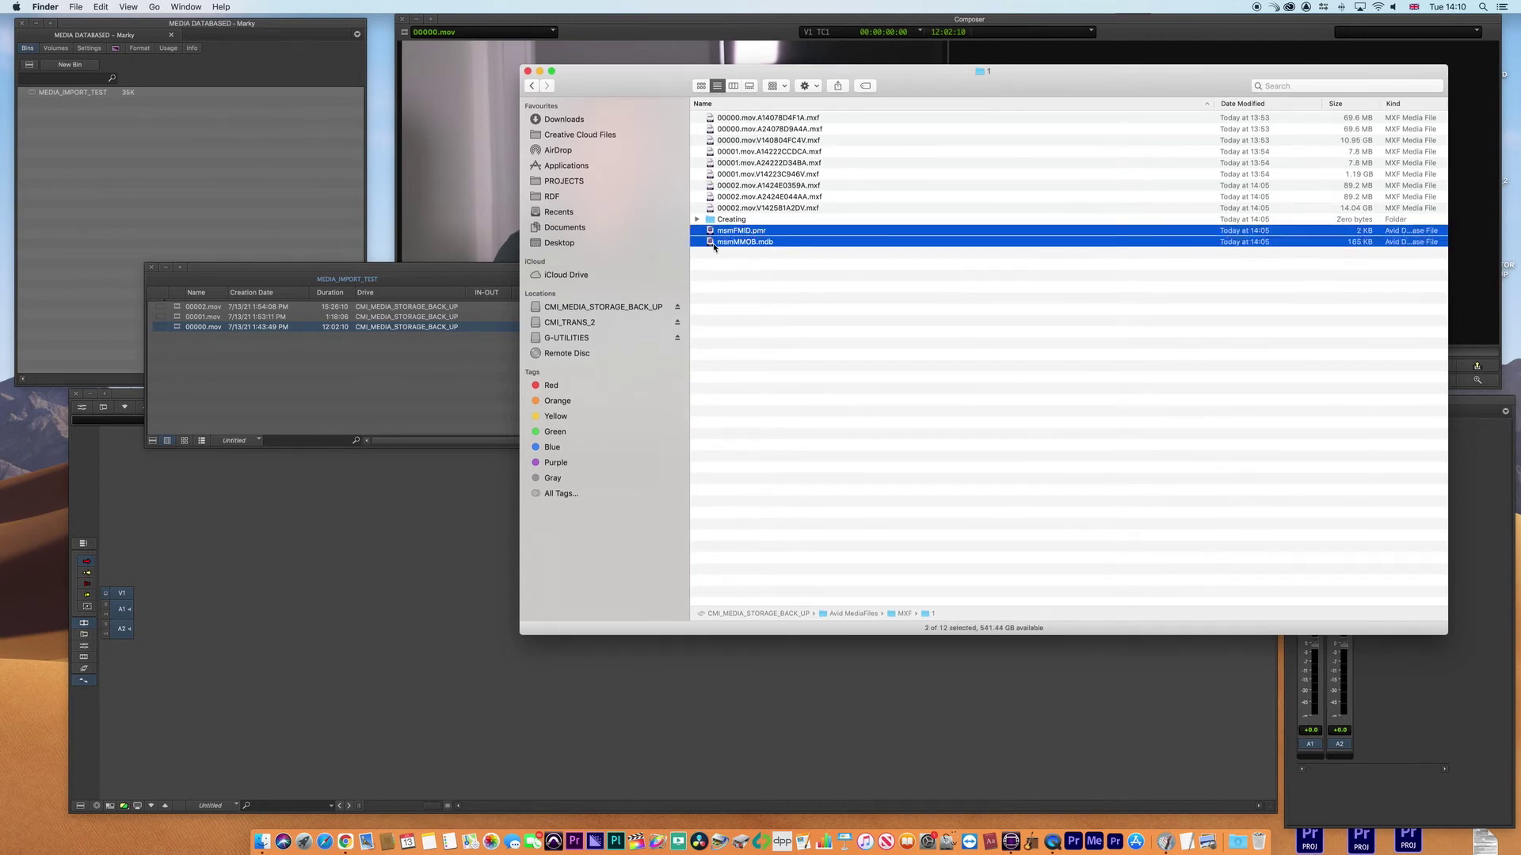
# Step: Return to Avid MediaFiles, collapse folder 1 and open the MXF folder
pyautogui.click(531, 85)
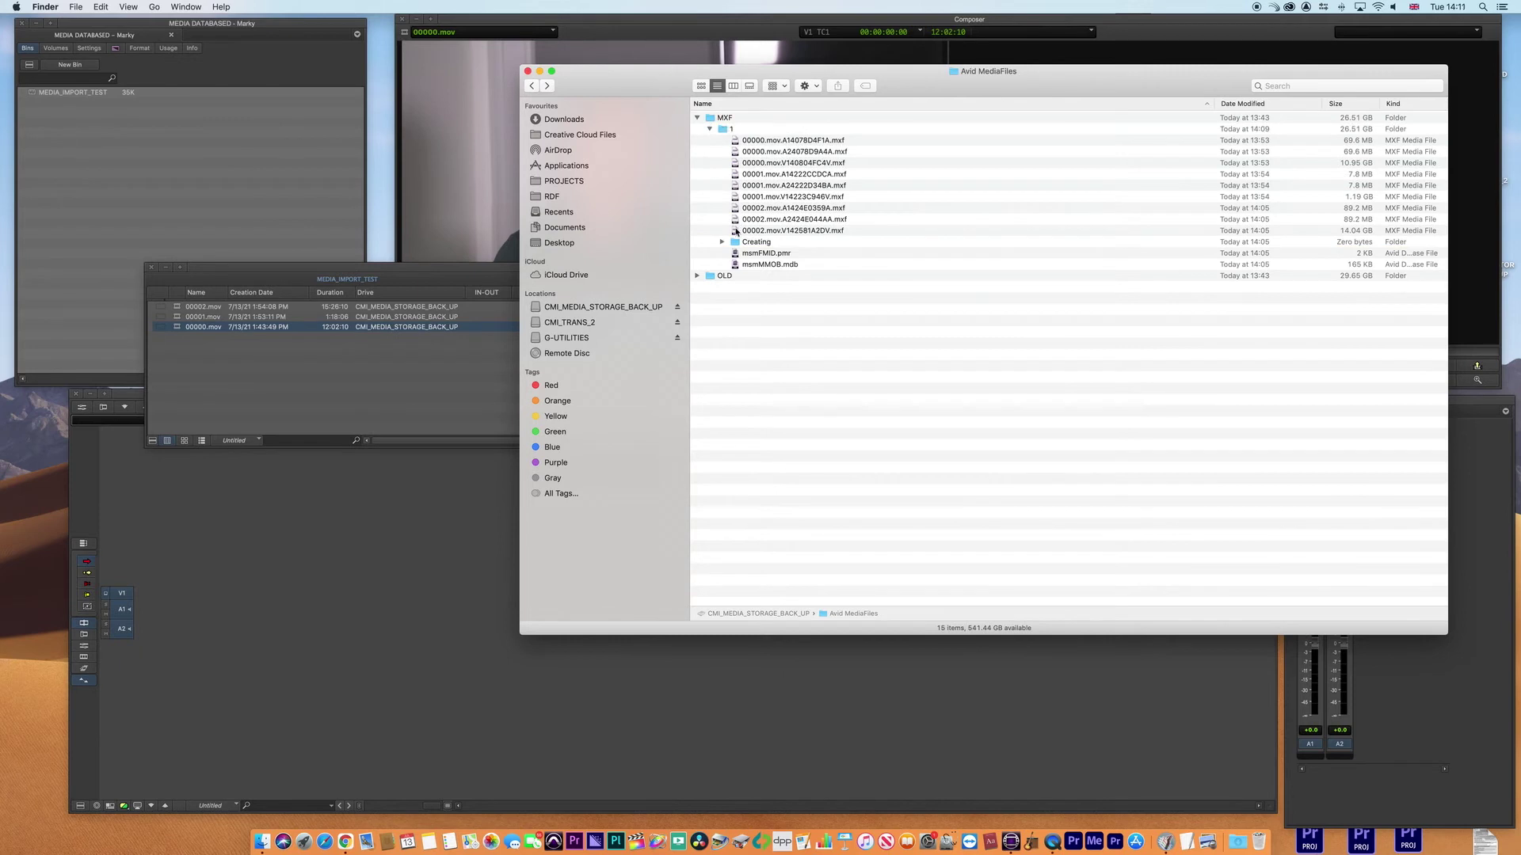
pyautogui.click(722, 131)
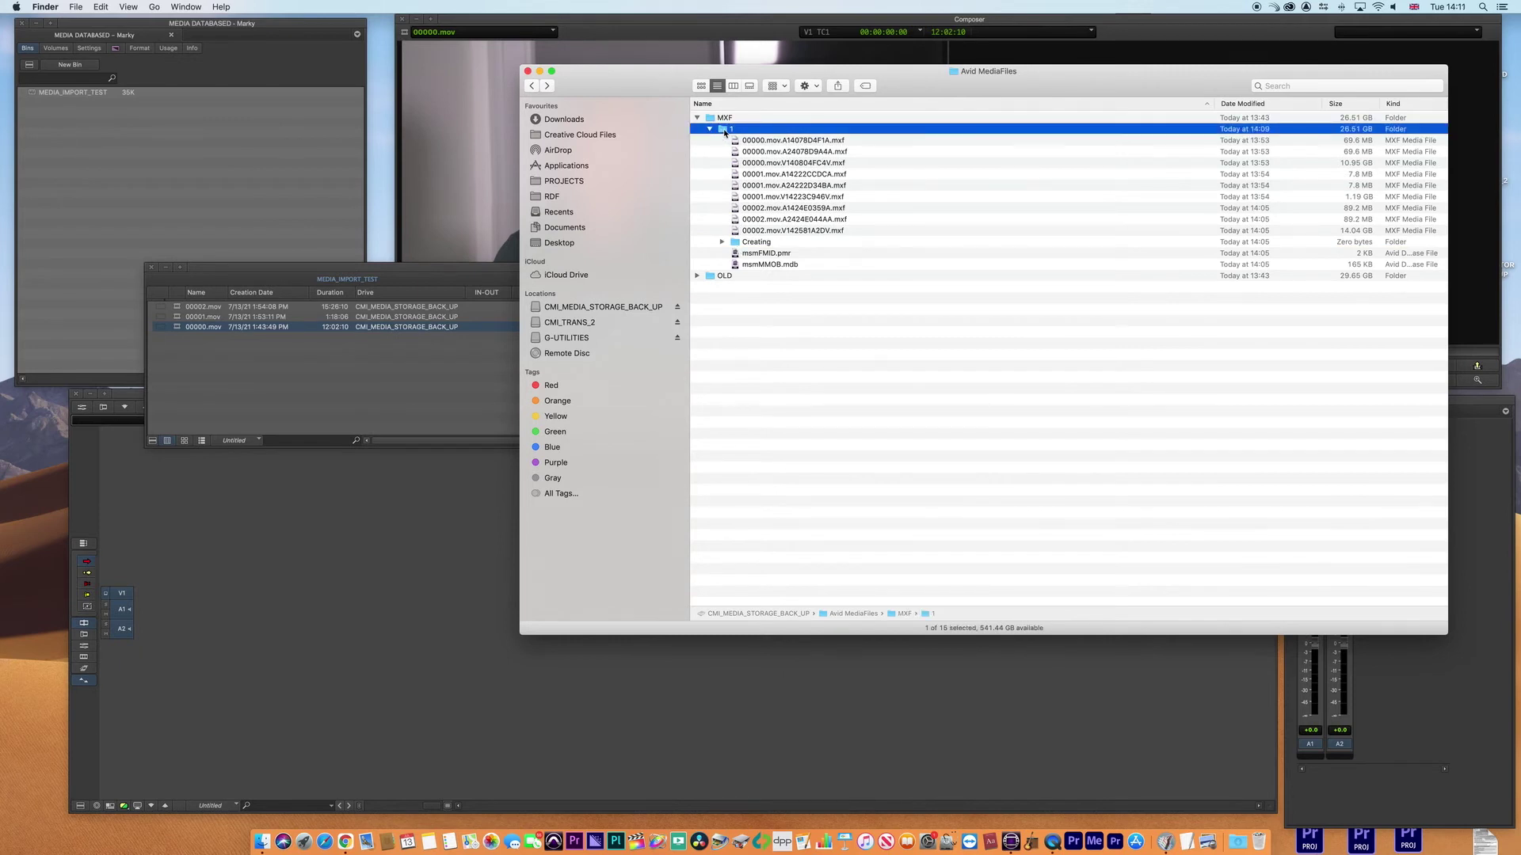
pyautogui.click(710, 128)
pyautogui.doubleClick(725, 117)
pyautogui.rightClick(753, 185)
pyautogui.press('Escape')
# Step: Create two new folders named 2 and 3 inside the MXF folder
pyautogui.press('super+shift+n')
pyautogui.write('2')
pyautogui.press('Return')
pyautogui.press('super+shift+n')
pyautogui.write('3')
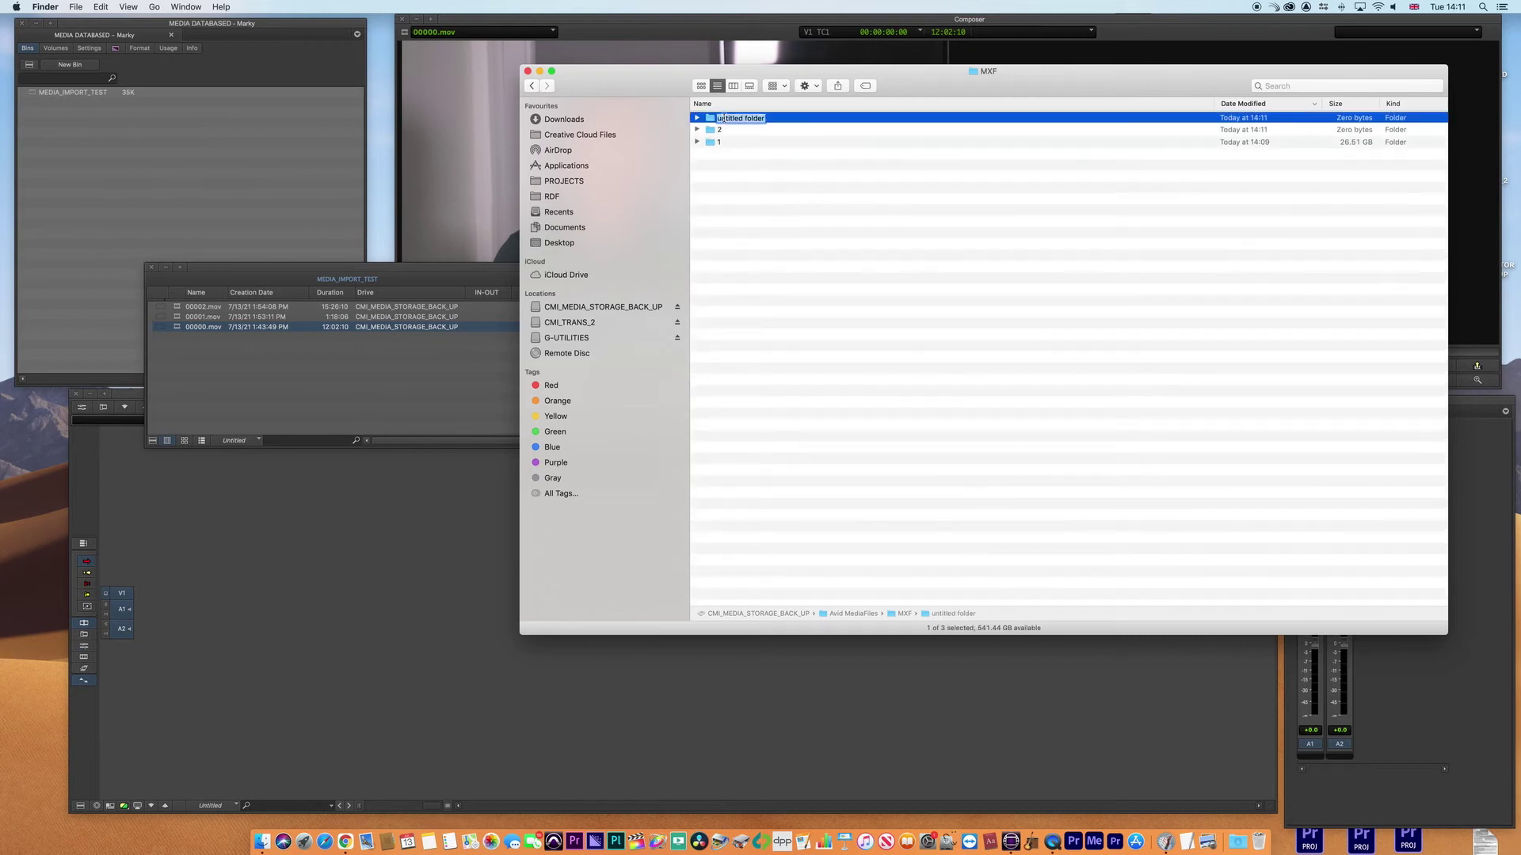
pyautogui.press('Return')
# Step: Expand folder 1 within MXF and examine its msmFMID.pmr and msmMMOB.mdb database files
pyautogui.click(697, 142)
pyautogui.click(725, 155)
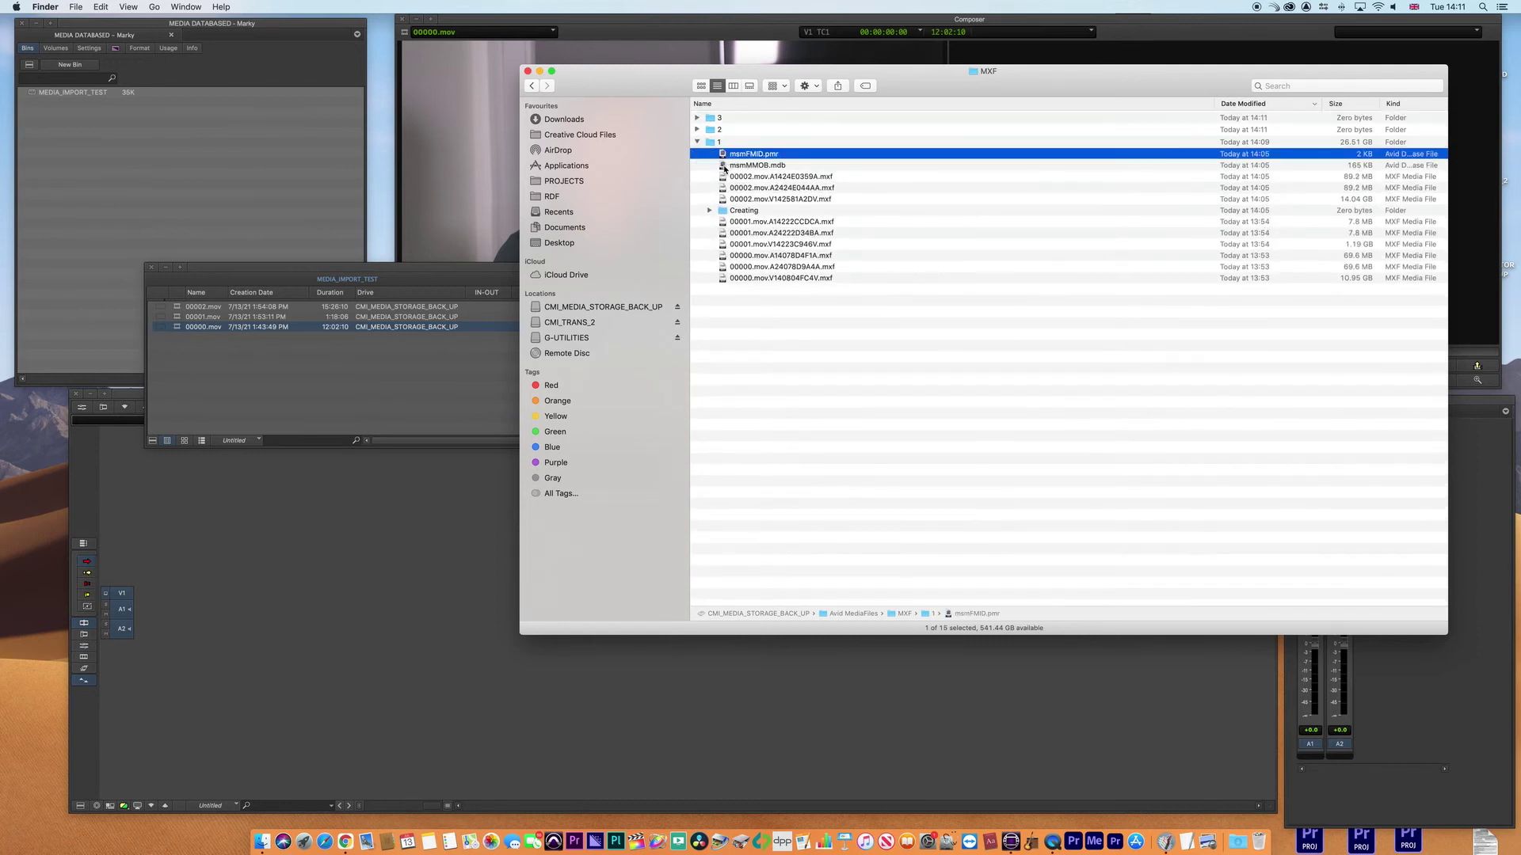
pyautogui.keyDown('shift'); pyautogui.click(724, 166); pyautogui.keyUp('shift')
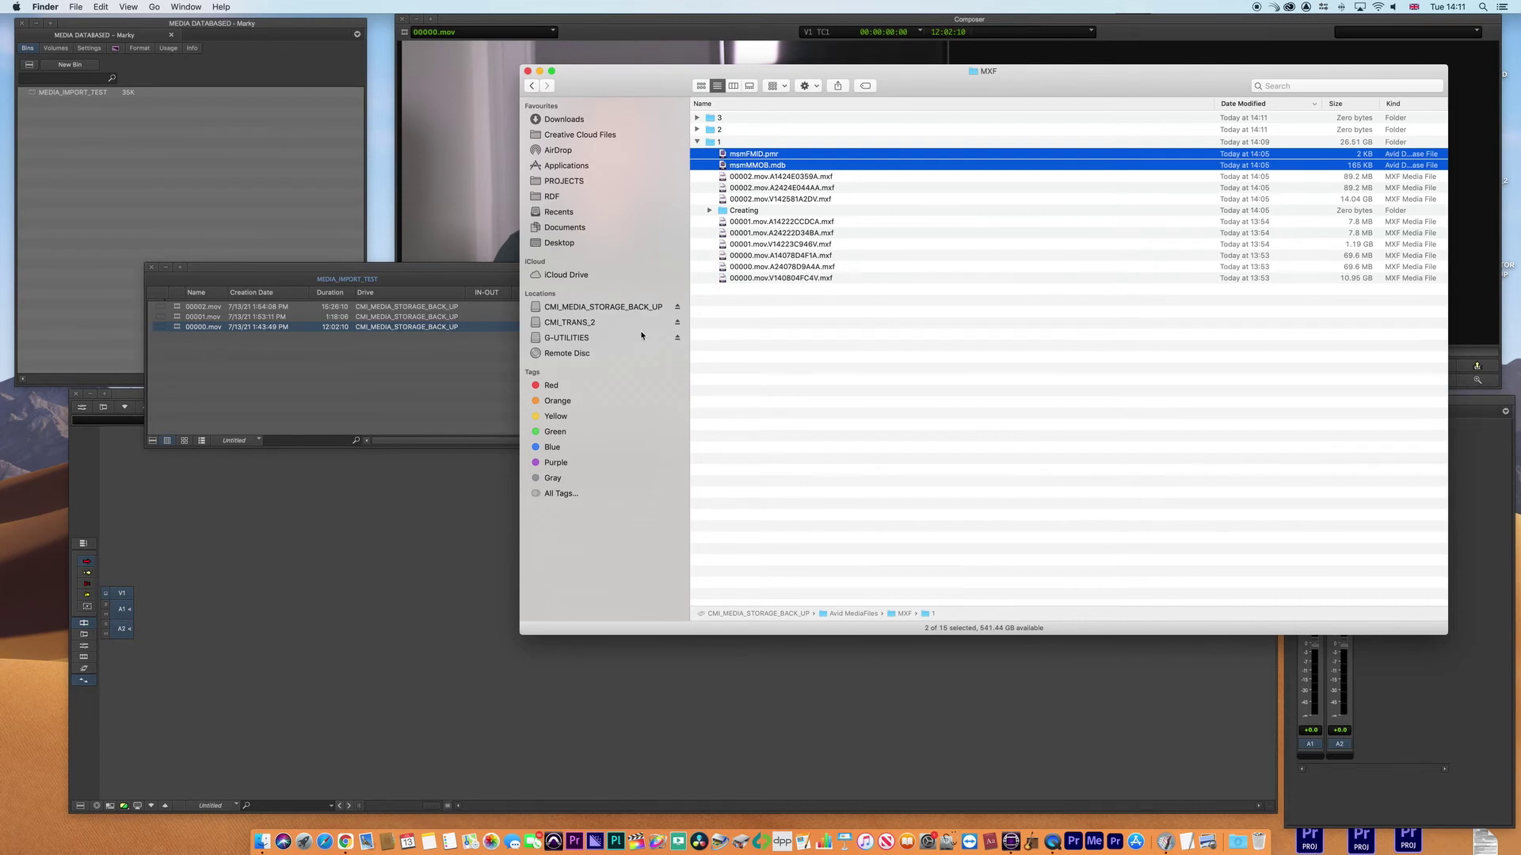
pyautogui.click(713, 305)
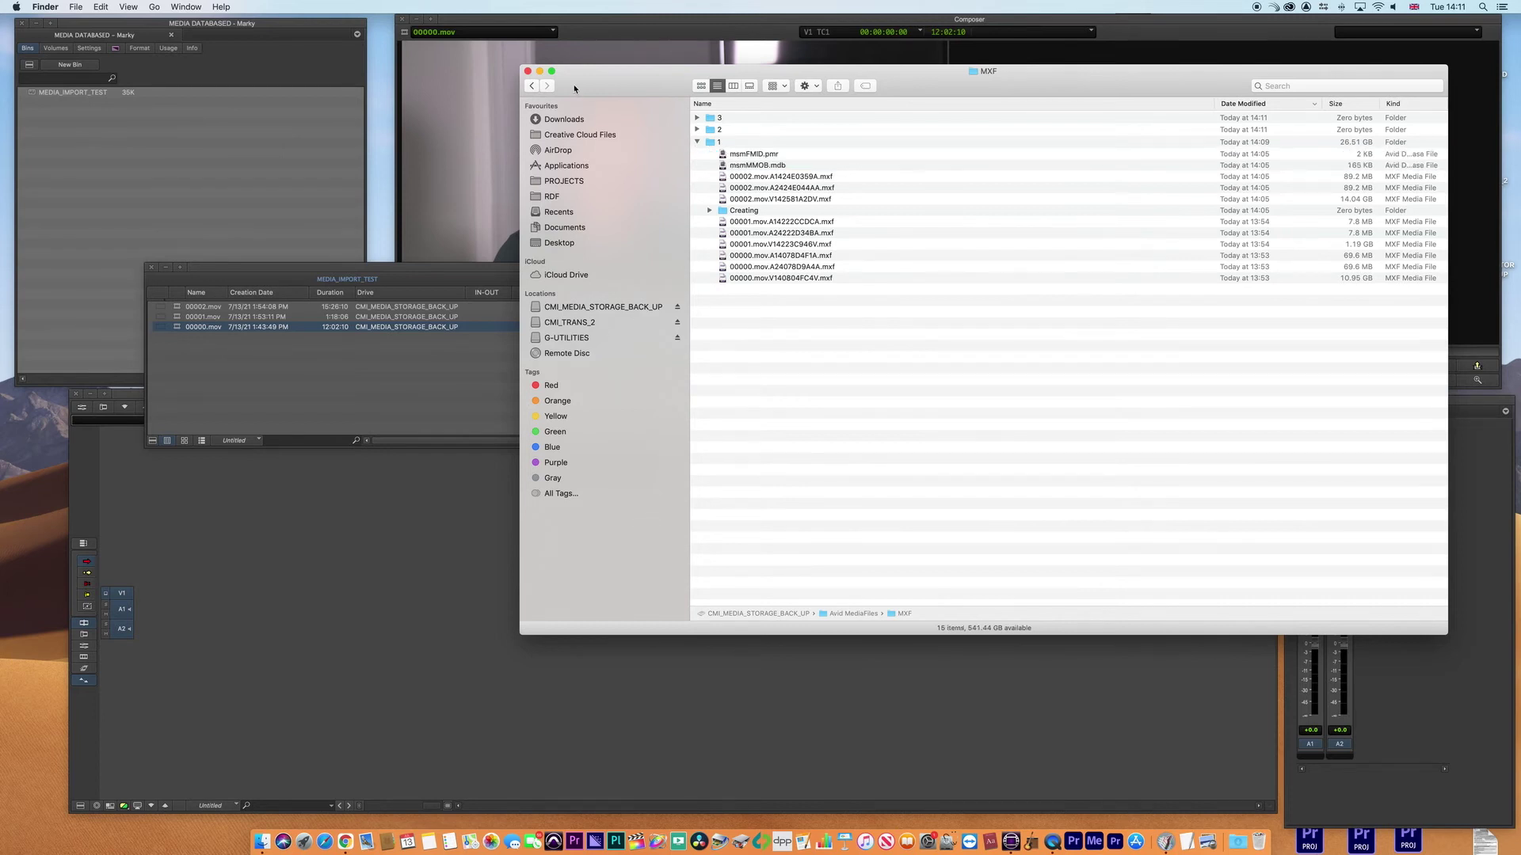
# Step: Close the Finder window, return to Avid Media Composer and load the 00002.mov clip from the MEDIA_IMPORT_TEST bin
pyautogui.click(527, 71)
pyautogui.click(457, 377)
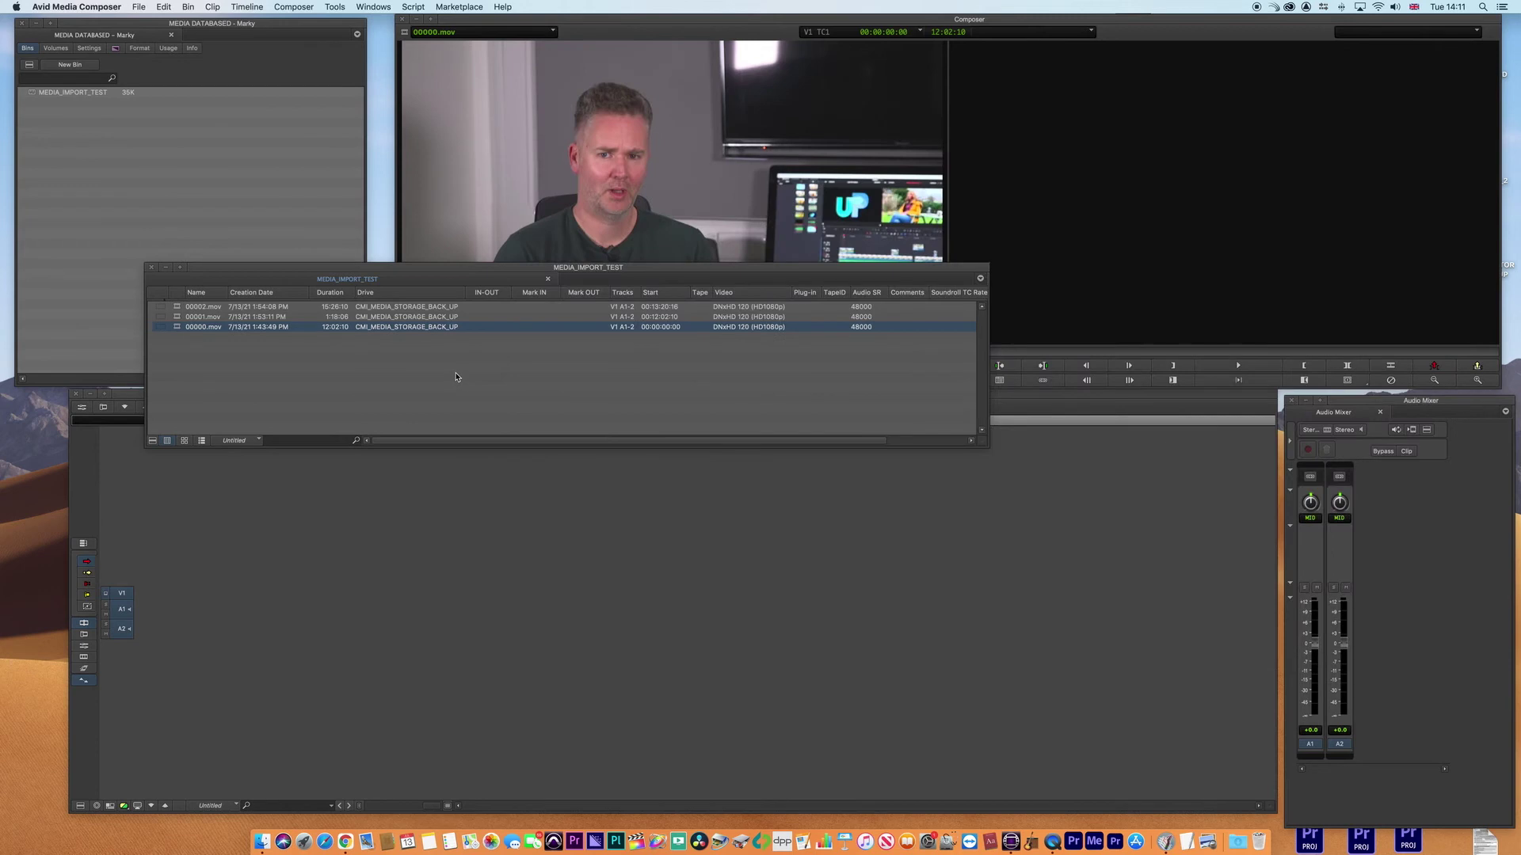
pyautogui.doubleClick(175, 308)
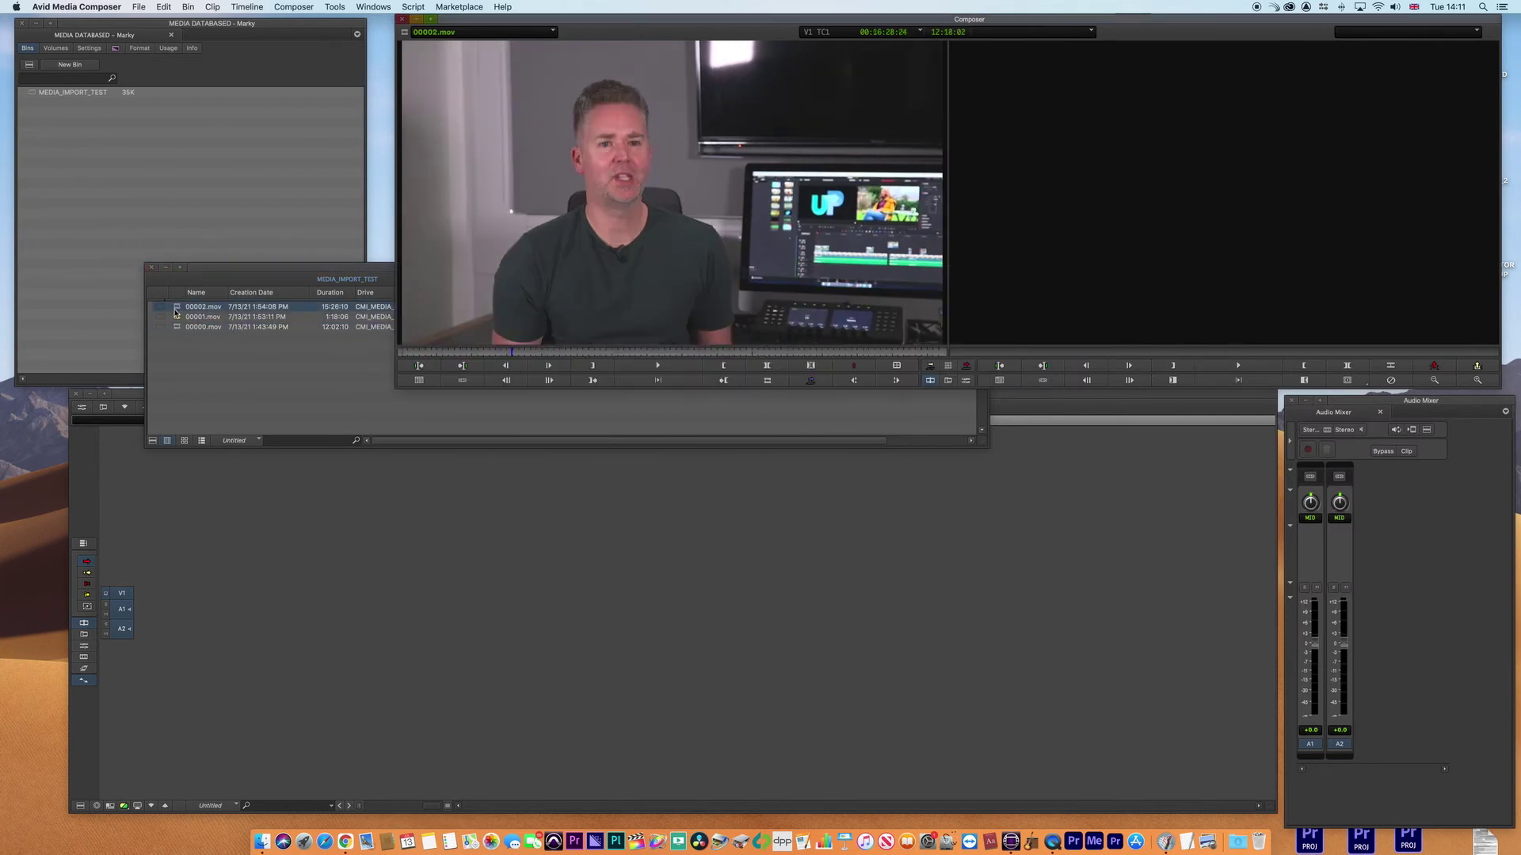
pyautogui.click(193, 364)
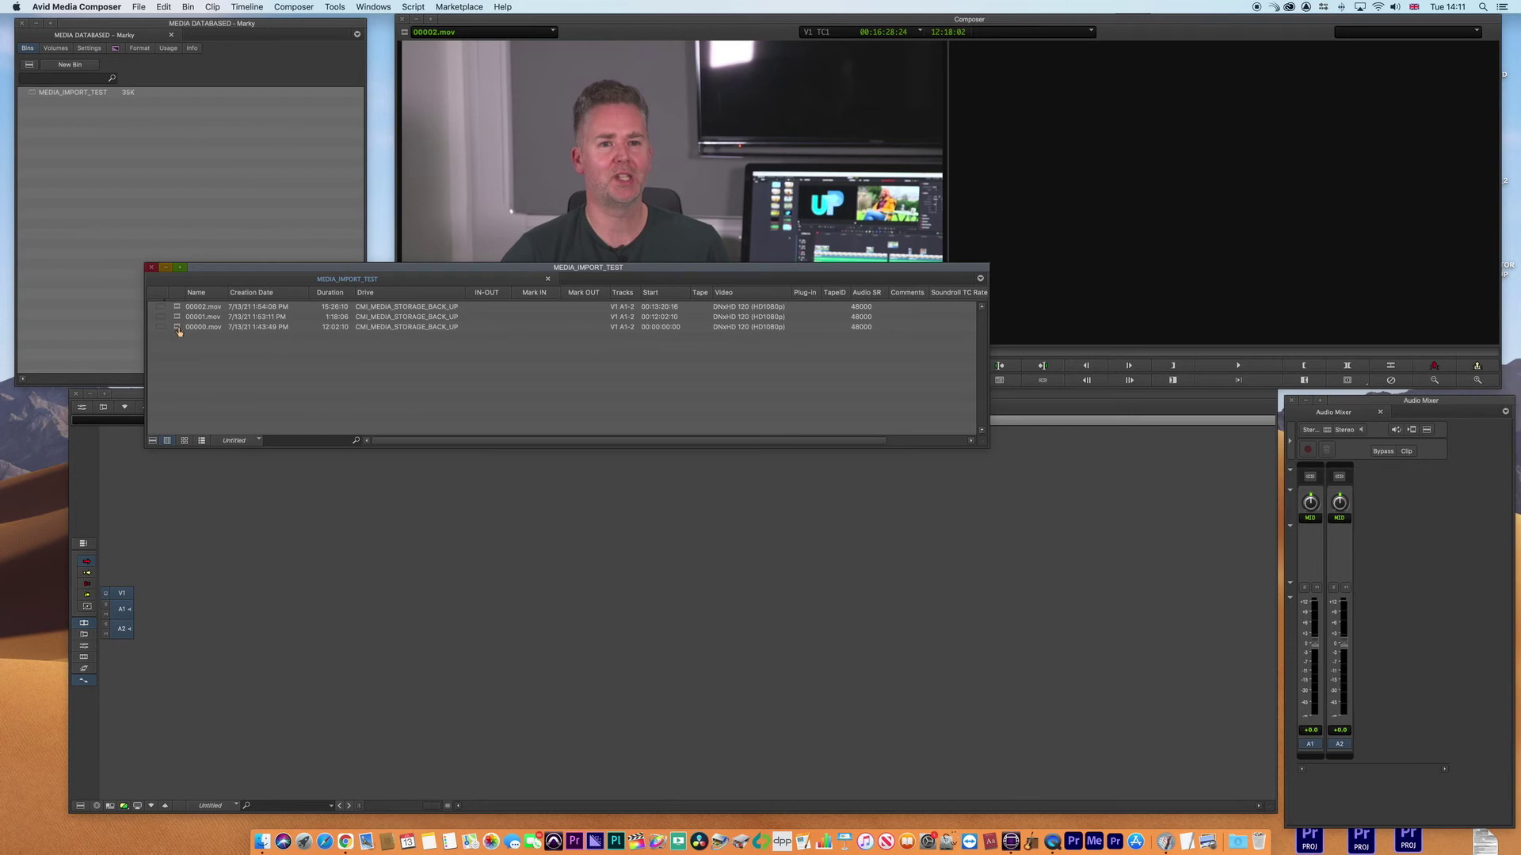
# Step: Switch to Finder, open Avid MediaFiles on the CMI_MEDIA_STORAGE_BACK_UP drive and expand folder 1 within MXF
pyautogui.click(262, 841)
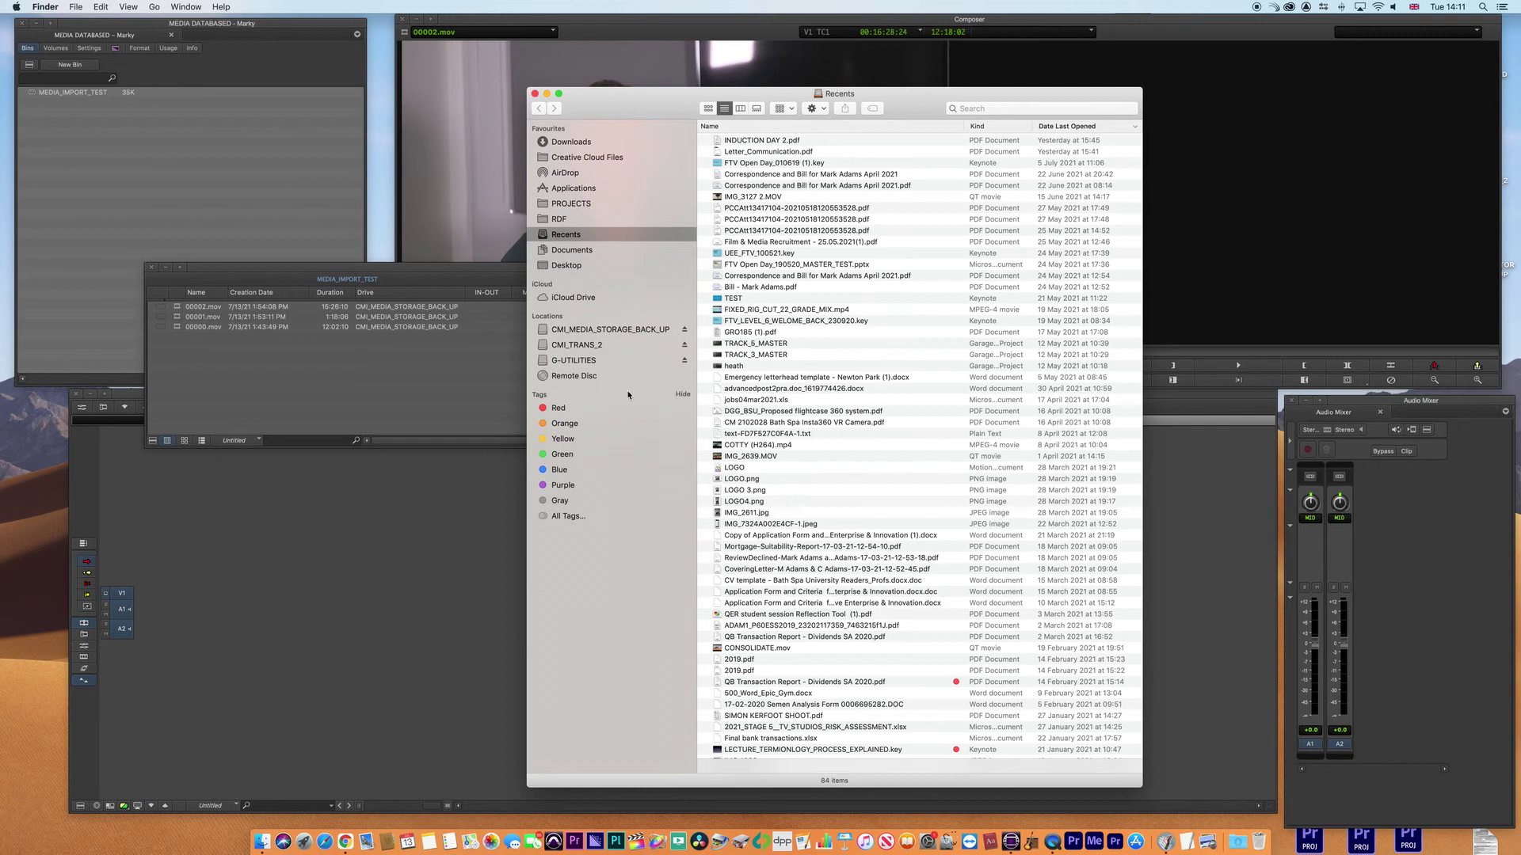
pyautogui.click(610, 330)
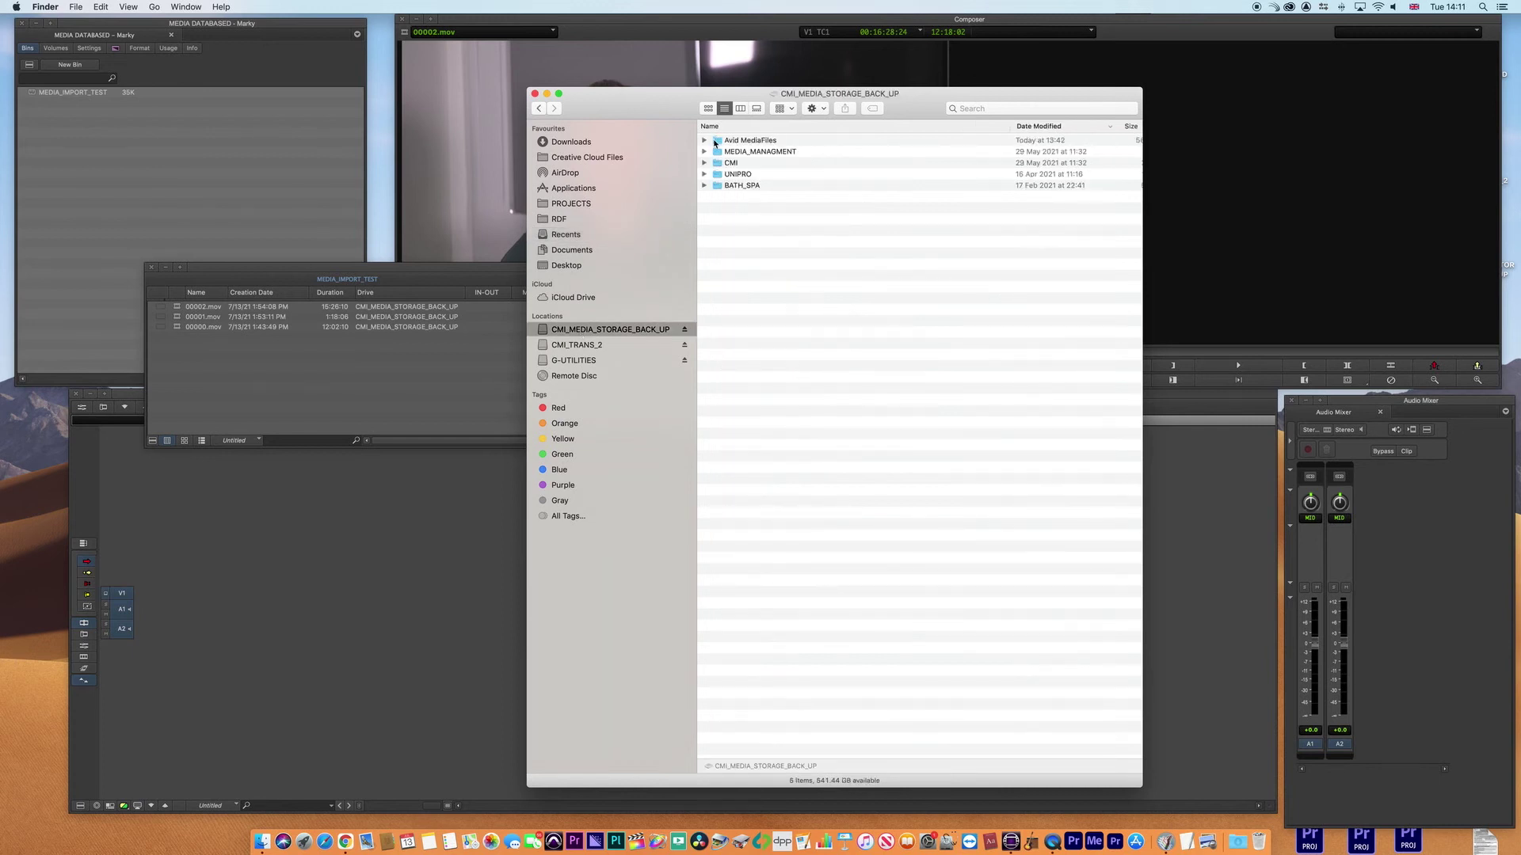
pyautogui.doubleClick(717, 141)
pyautogui.click(717, 151)
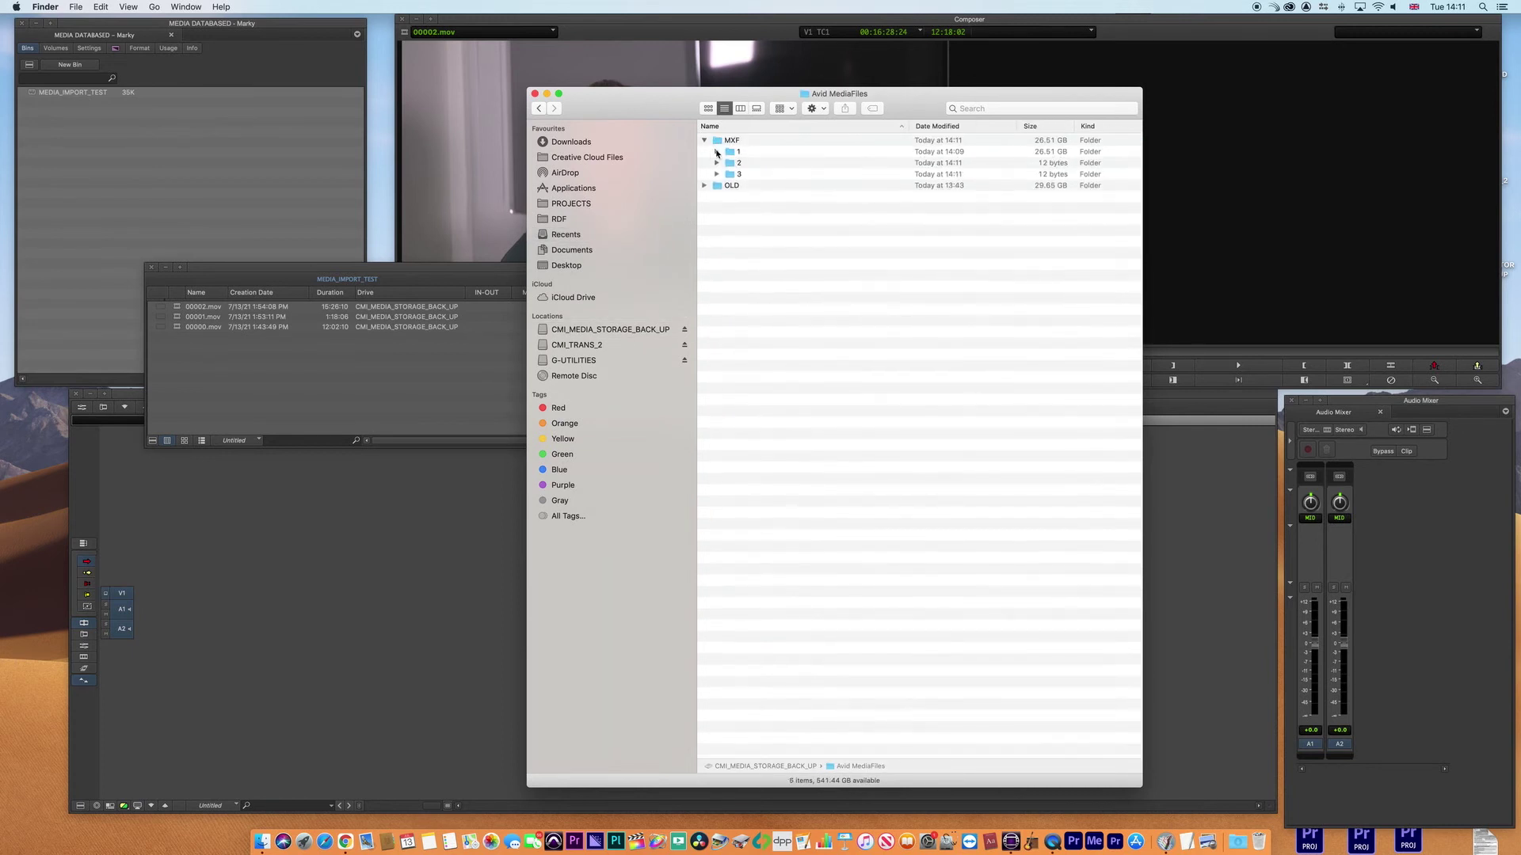
pyautogui.click(717, 151)
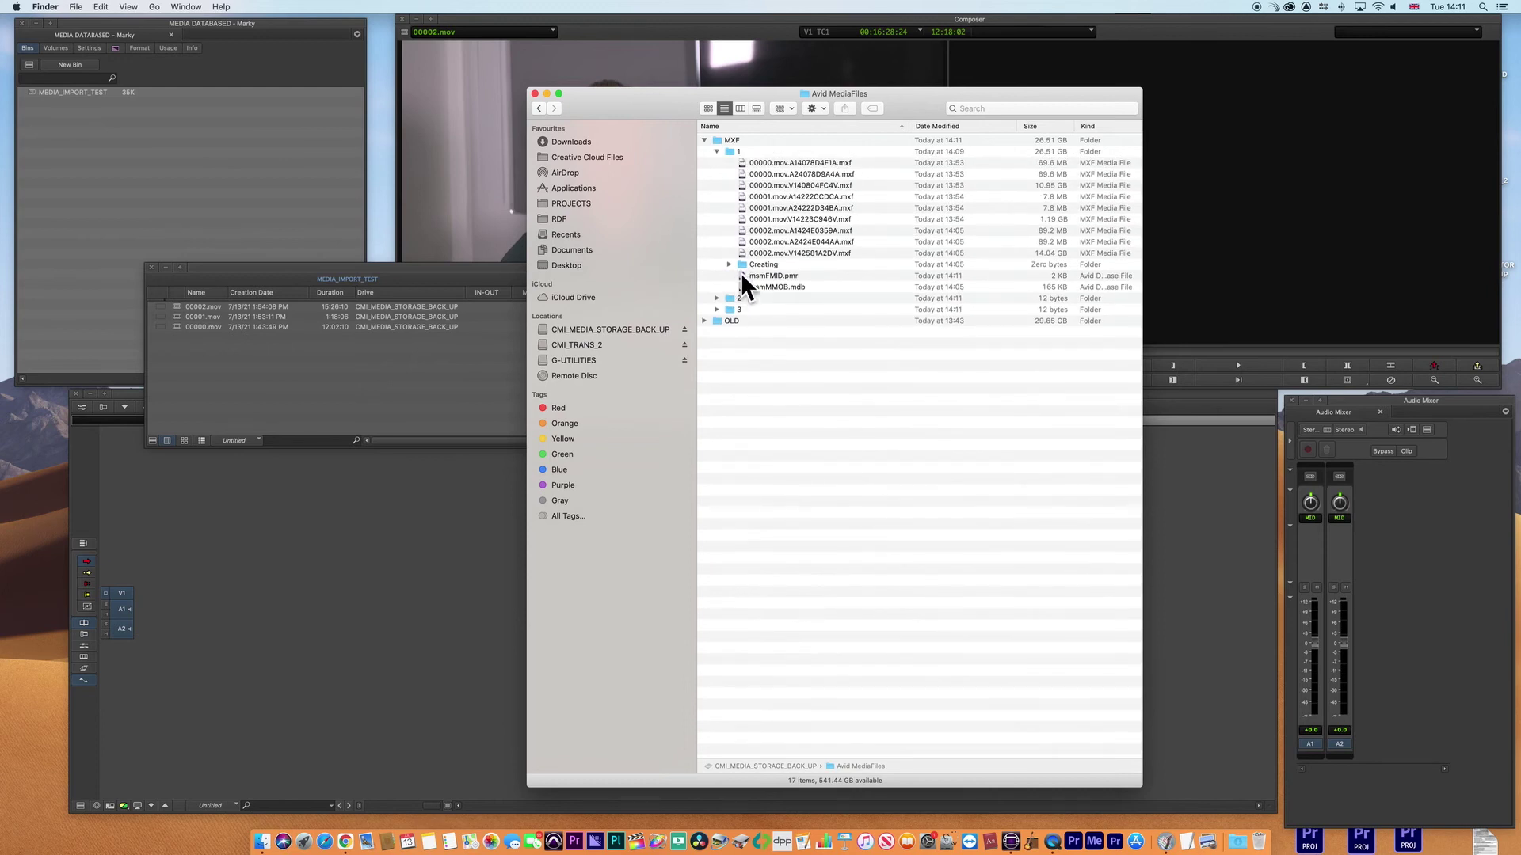
# Step: Delete msmFMID.pmr and msmMMOB.mdb from folder 1, then rebuild them by switching to Avid Media Composer and back to Finder
pyautogui.moveTo(740, 275); pyautogui.dragTo(743, 287)
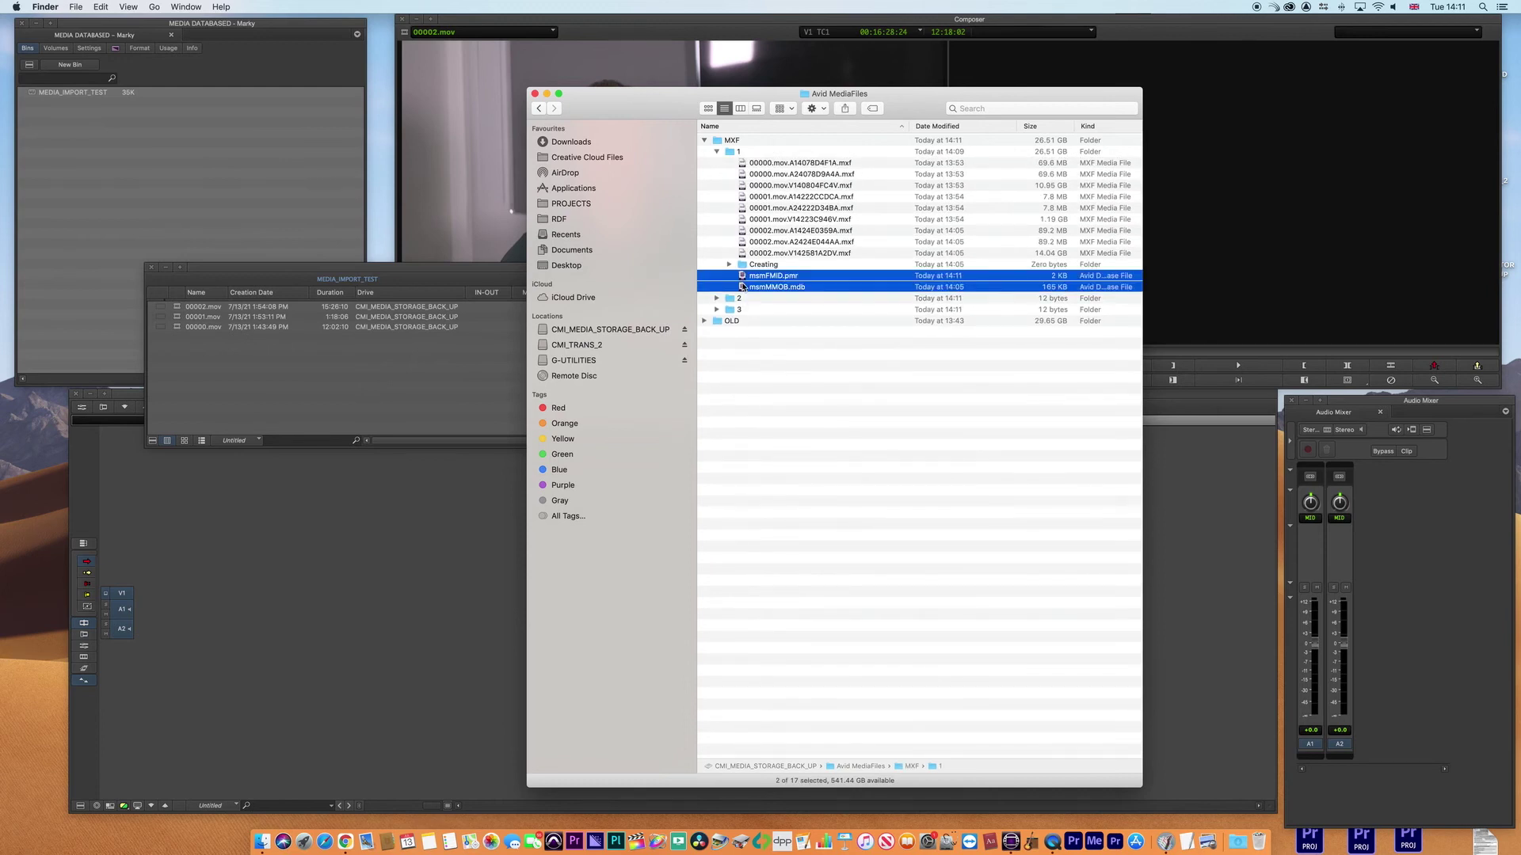
pyautogui.press('super+BackSpace')
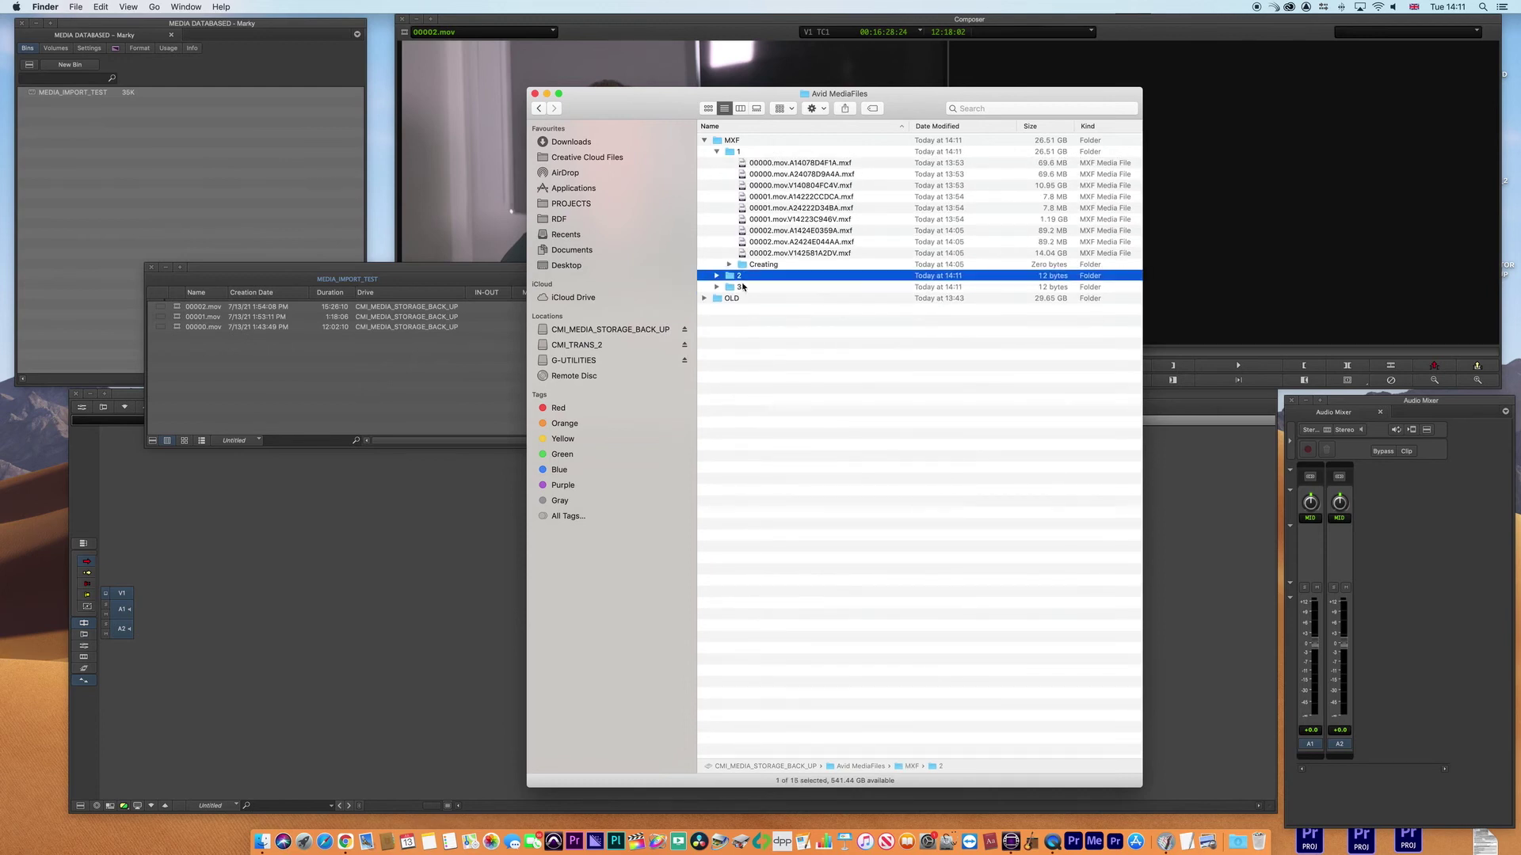
pyautogui.click(493, 357)
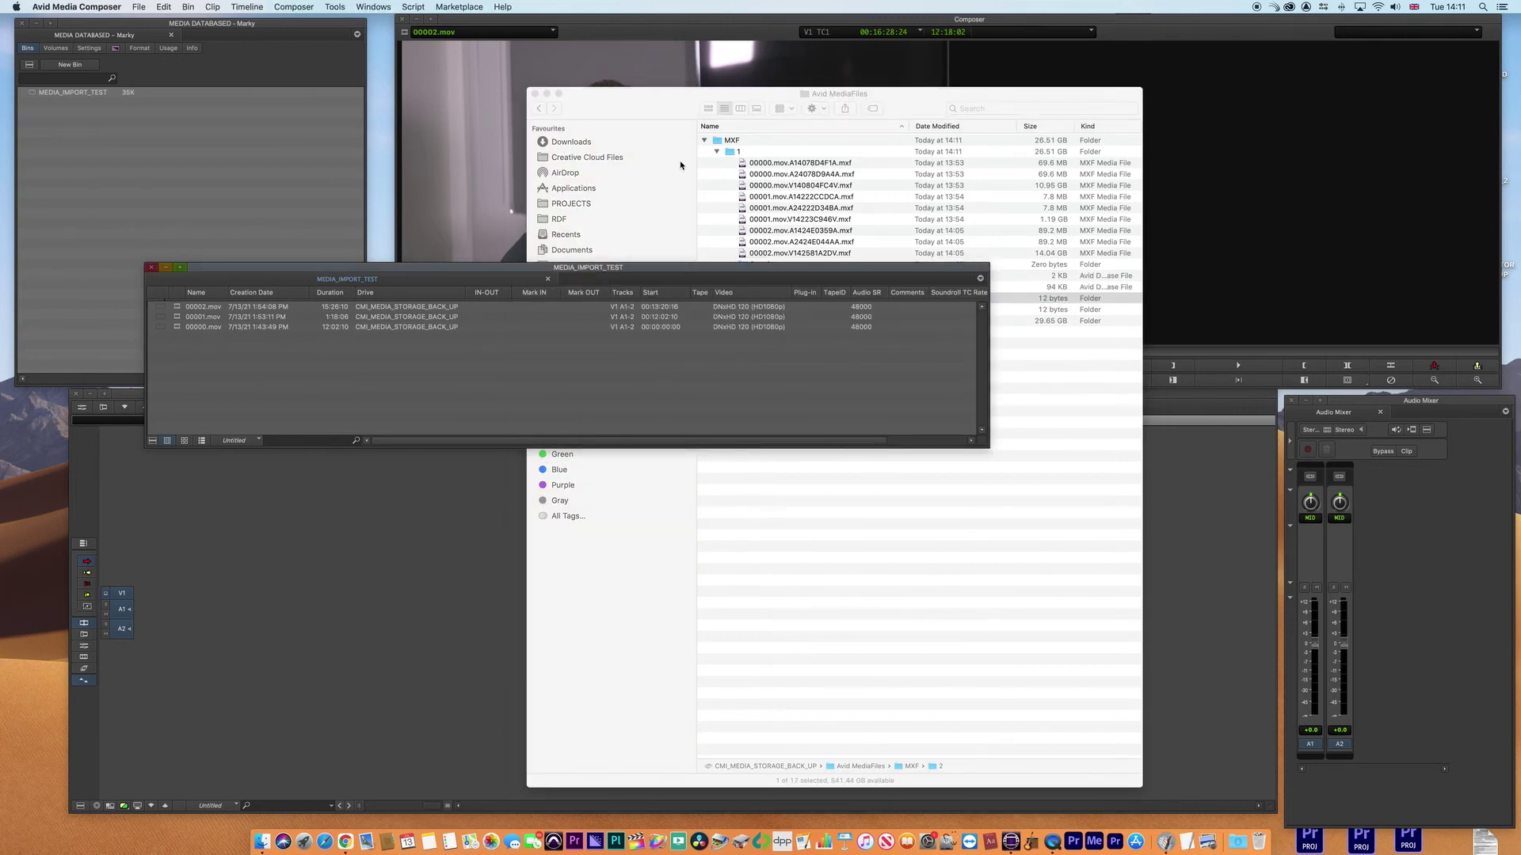
pyautogui.click(652, 113)
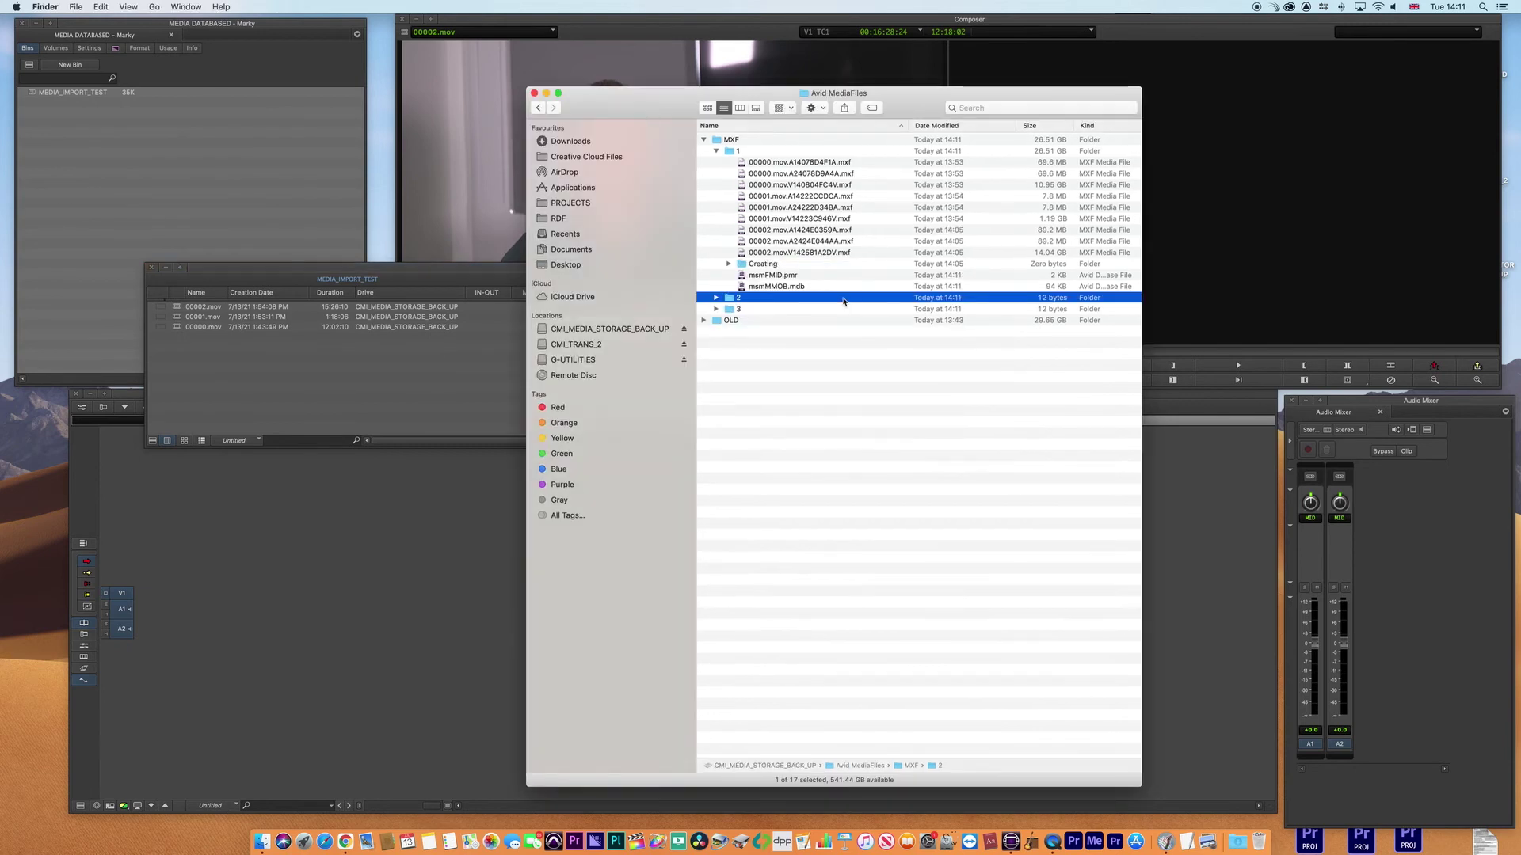
# Step: Examine the rebuilt msmFMID.pmr and msmMMOB.mdb files in folder 1 and compare folders 1 and 2
pyautogui.click(757, 276)
pyautogui.keyDown('shift'); pyautogui.click(743, 287); pyautogui.keyUp('shift')
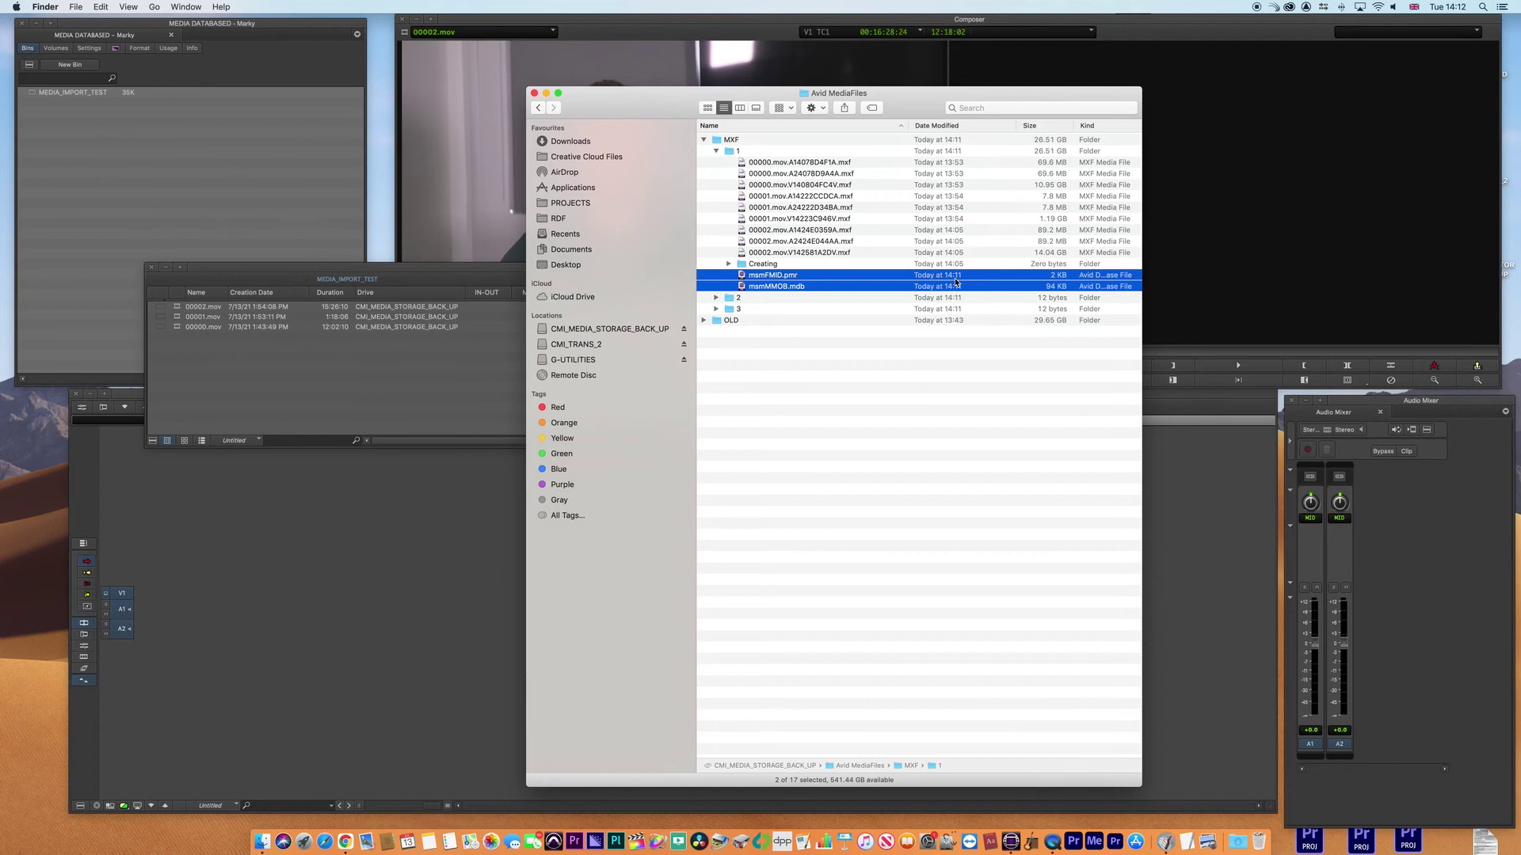
pyautogui.press('Left')
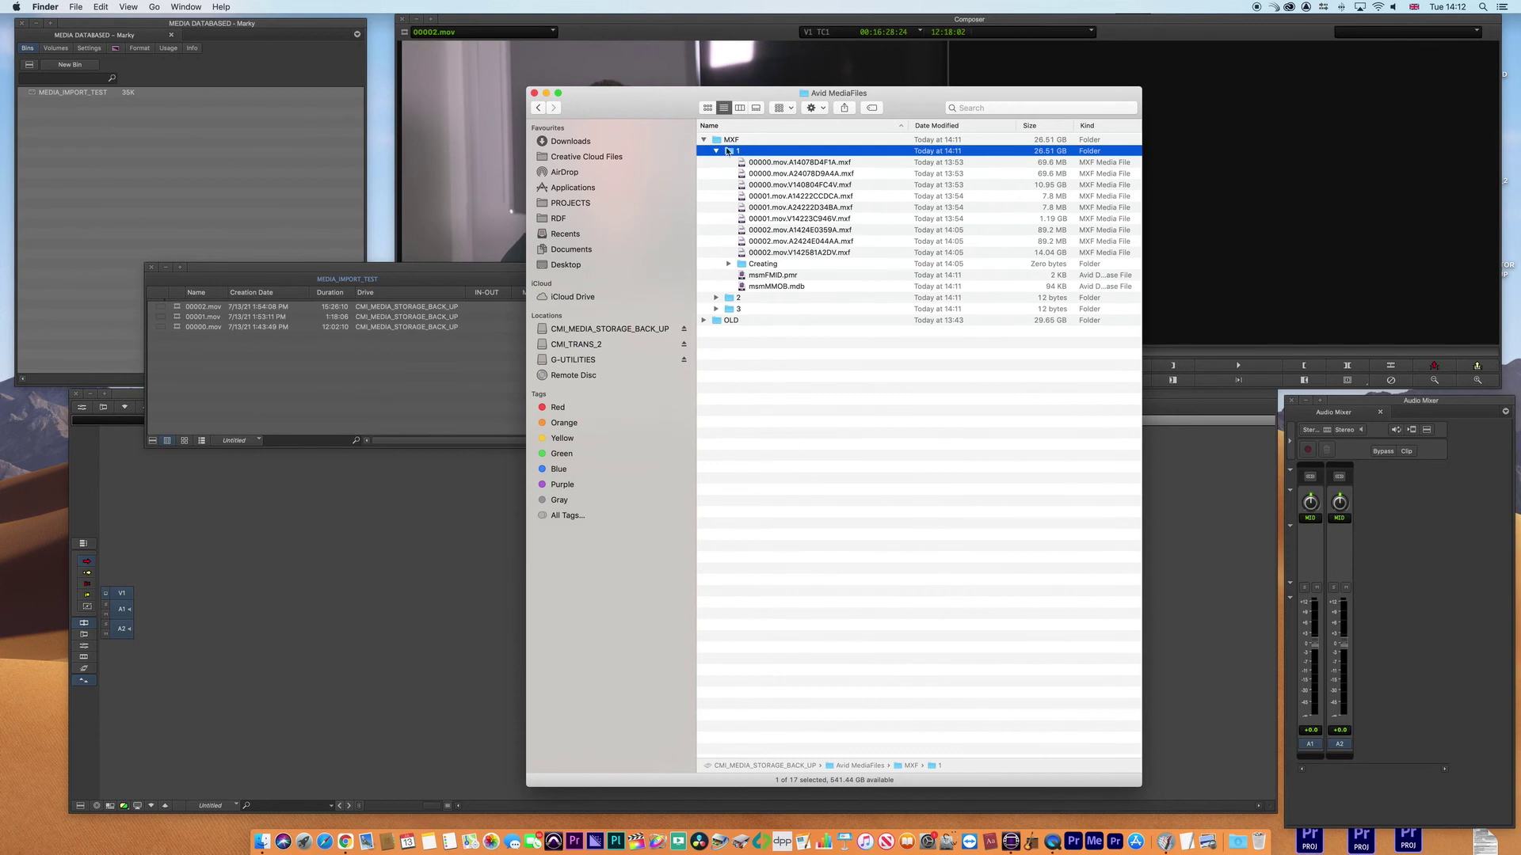
pyautogui.click(730, 299)
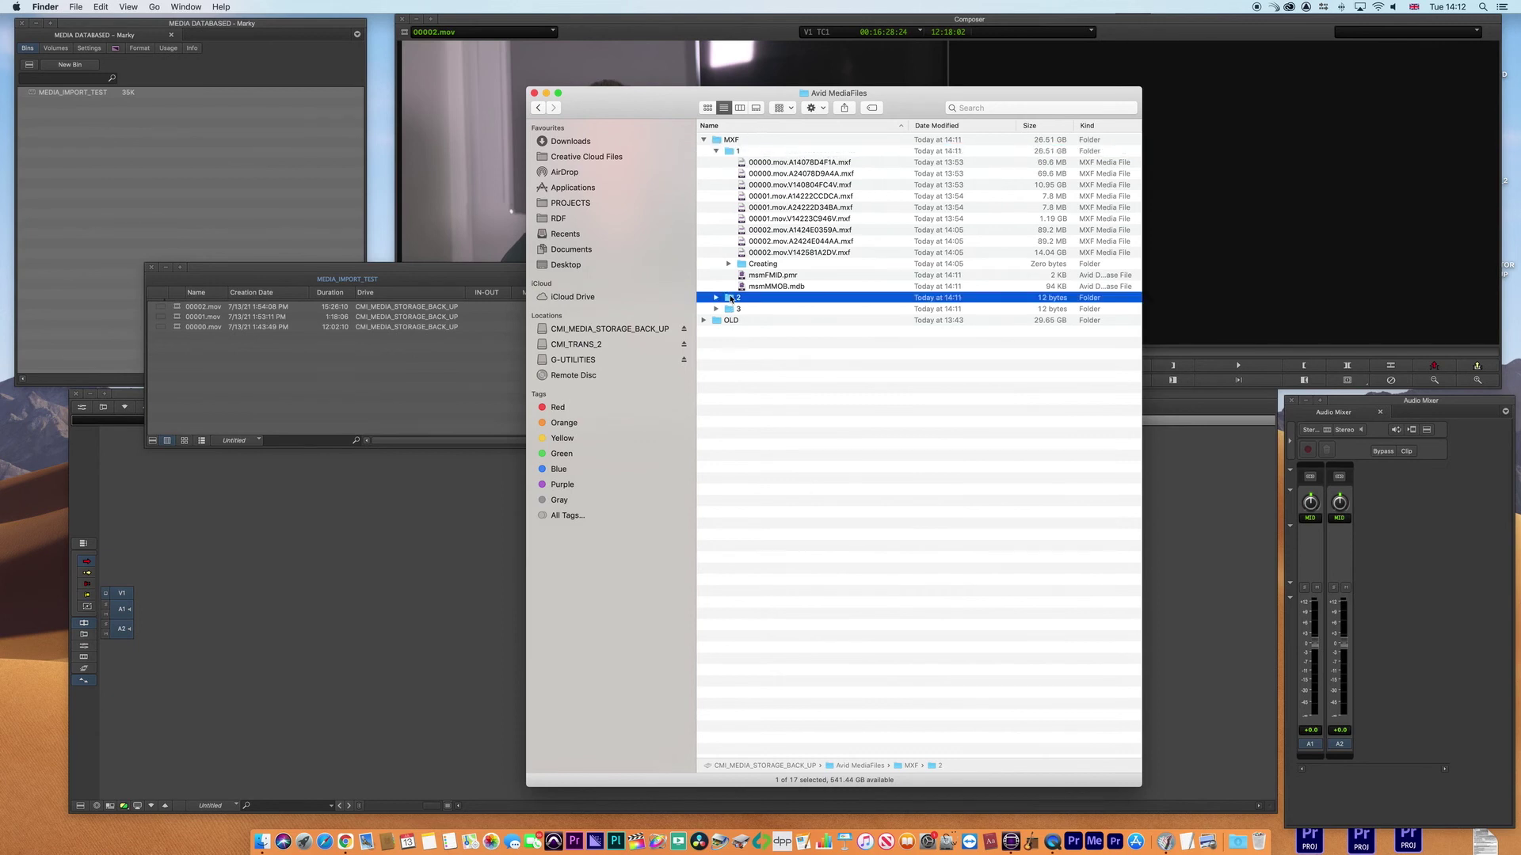
pyautogui.click(730, 152)
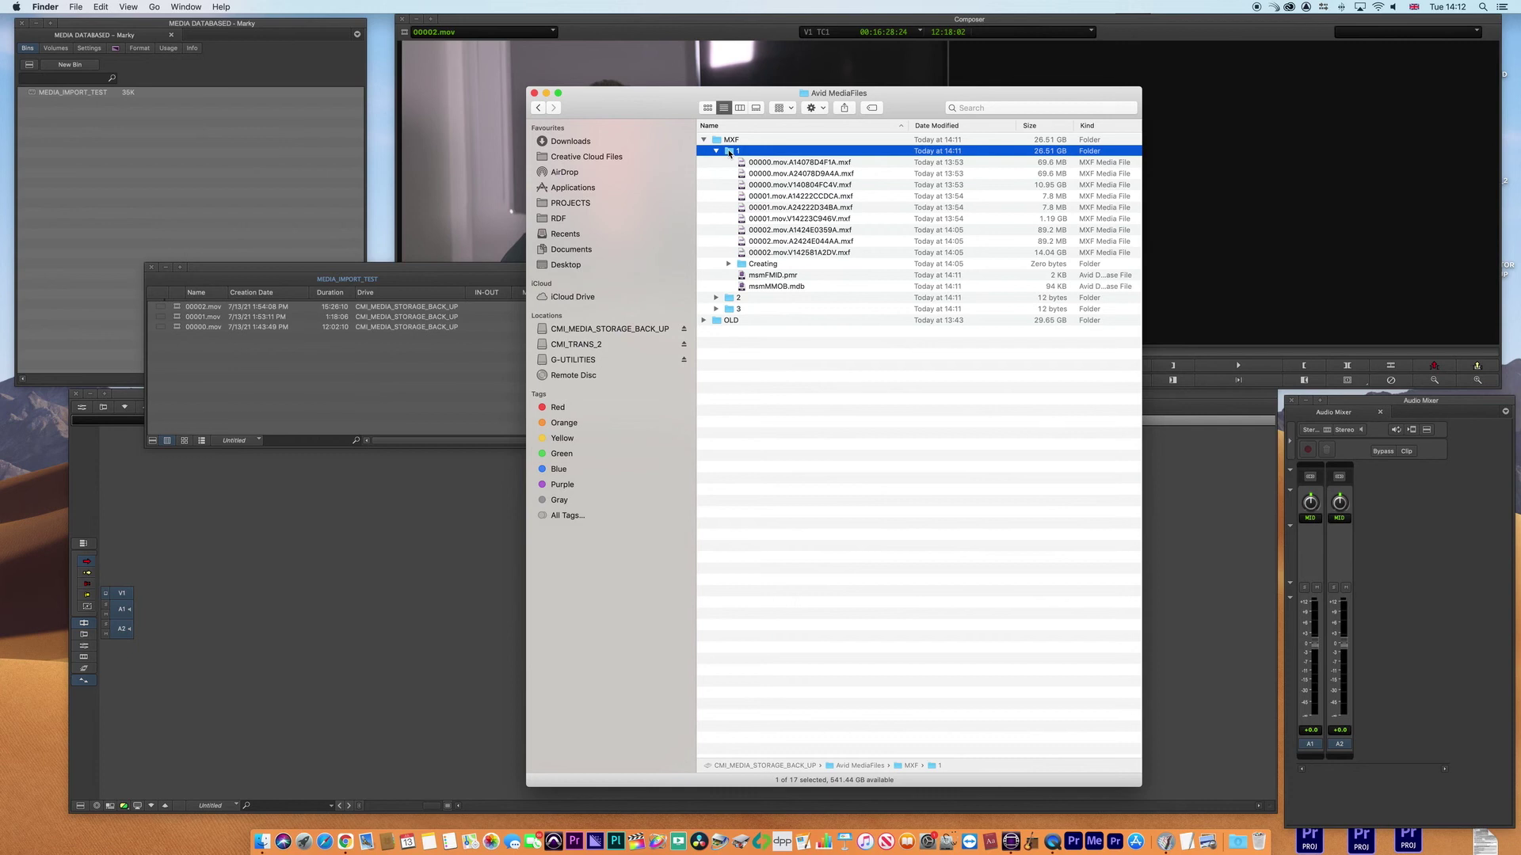
pyautogui.click(740, 275)
pyautogui.keyDown('shift'); pyautogui.click(740, 287); pyautogui.keyUp('shift')
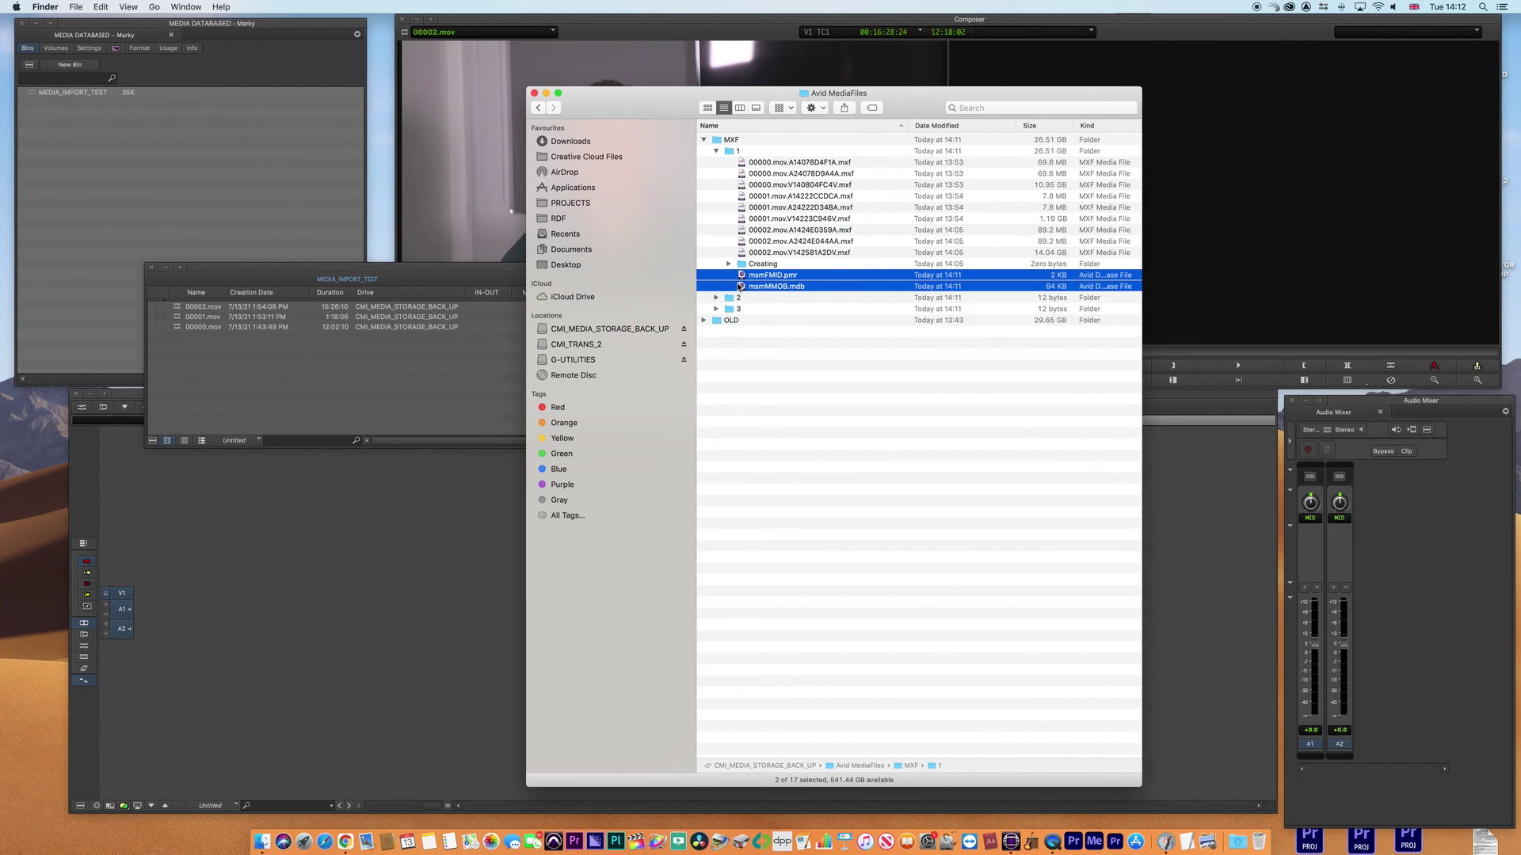
pyautogui.click(776, 402)
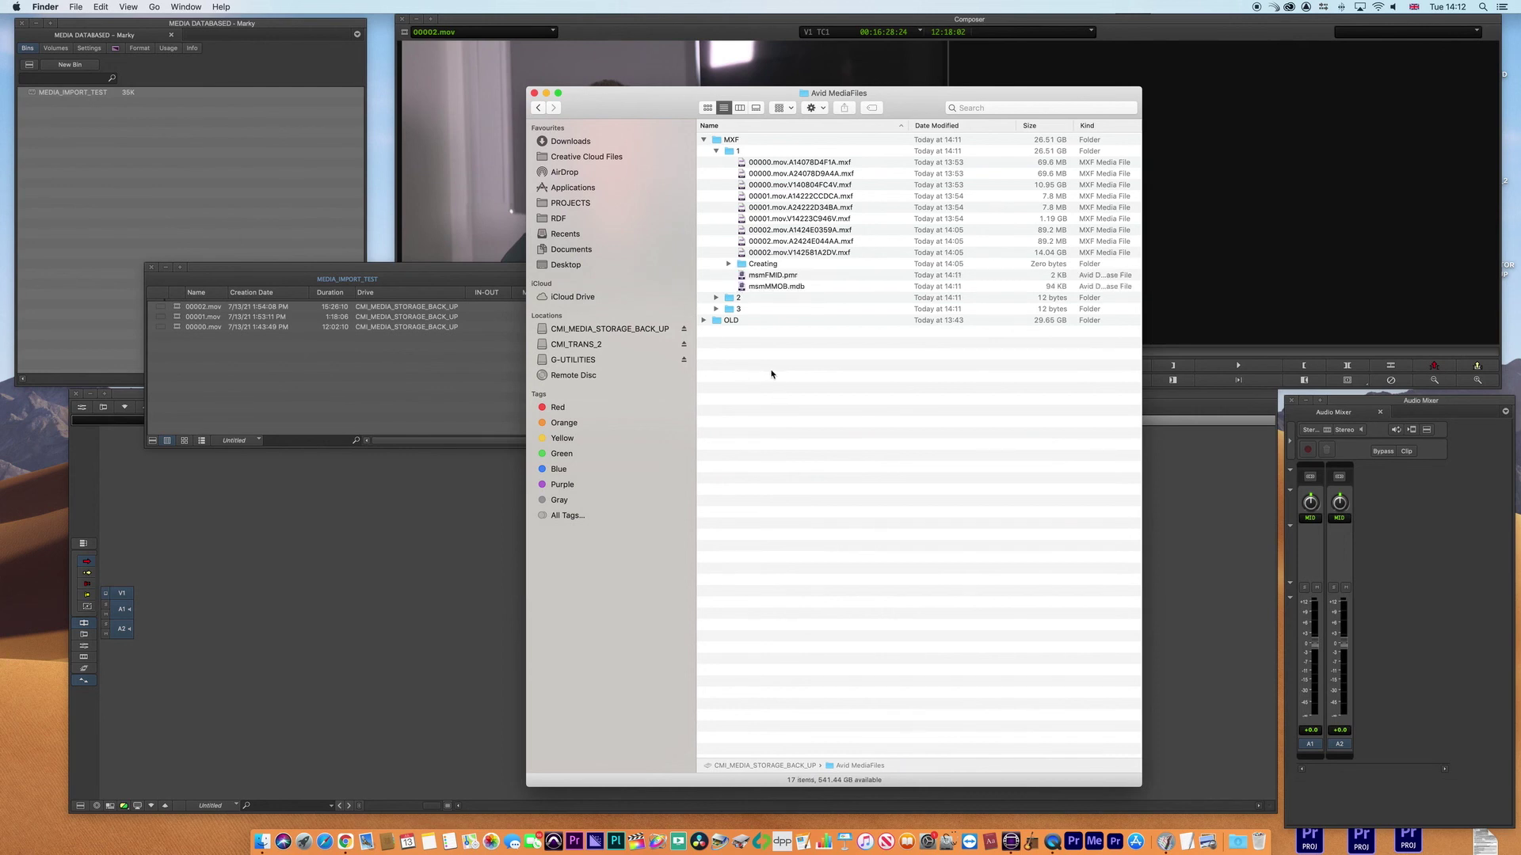
# Step: Switch to Avid Media Composer and delete the three master clips from the MEDIA_IMPORT_TEST bin, keeping their associated media files
pyautogui.moveTo(622, 115); pyautogui.dragTo(696, 107)
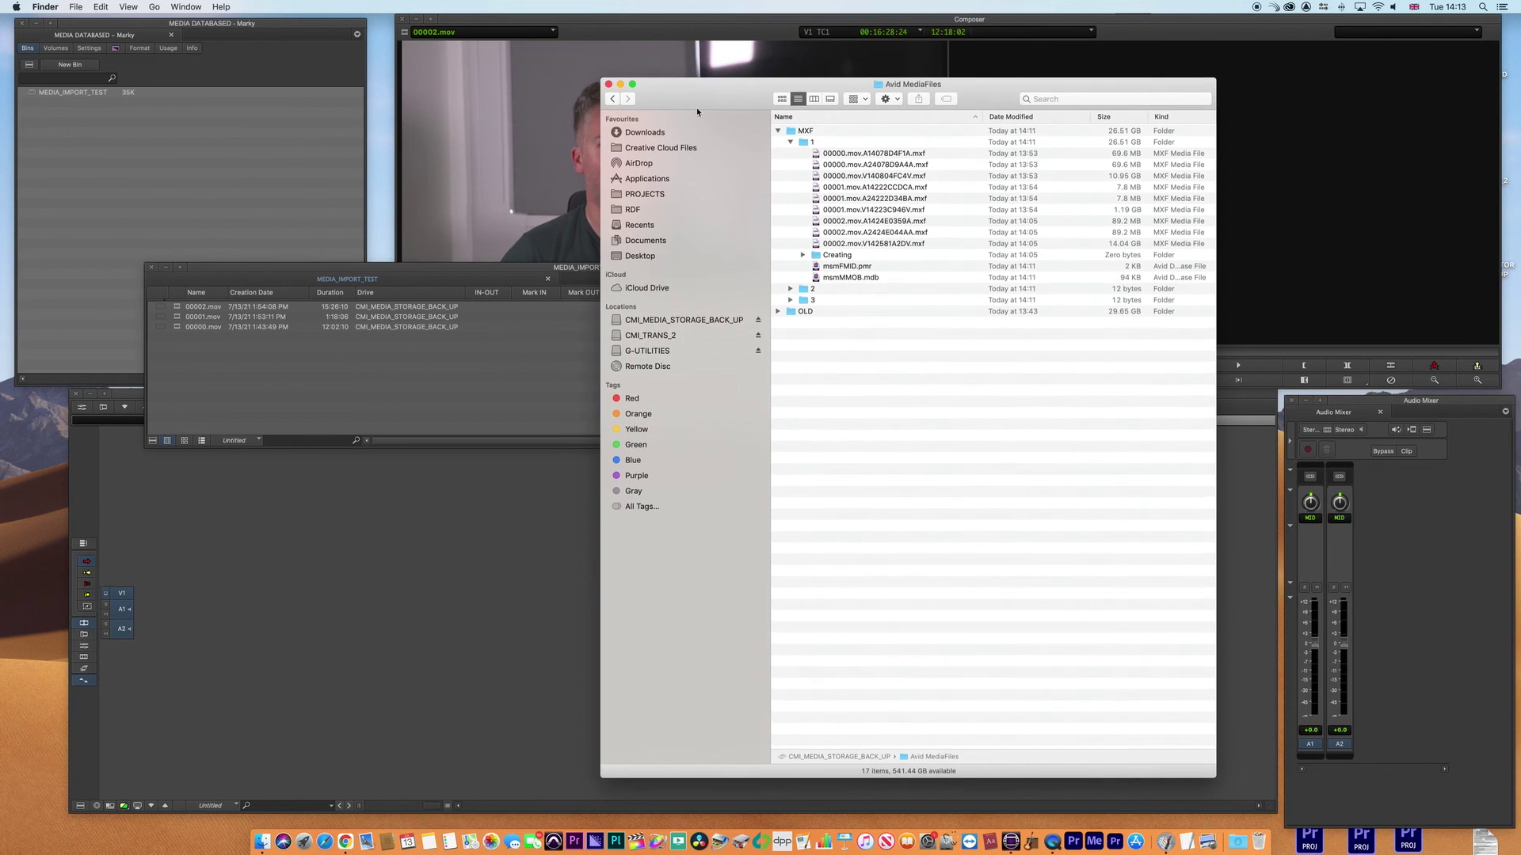
pyautogui.click(386, 340)
pyautogui.press('super+a')
pyautogui.press('Delete')
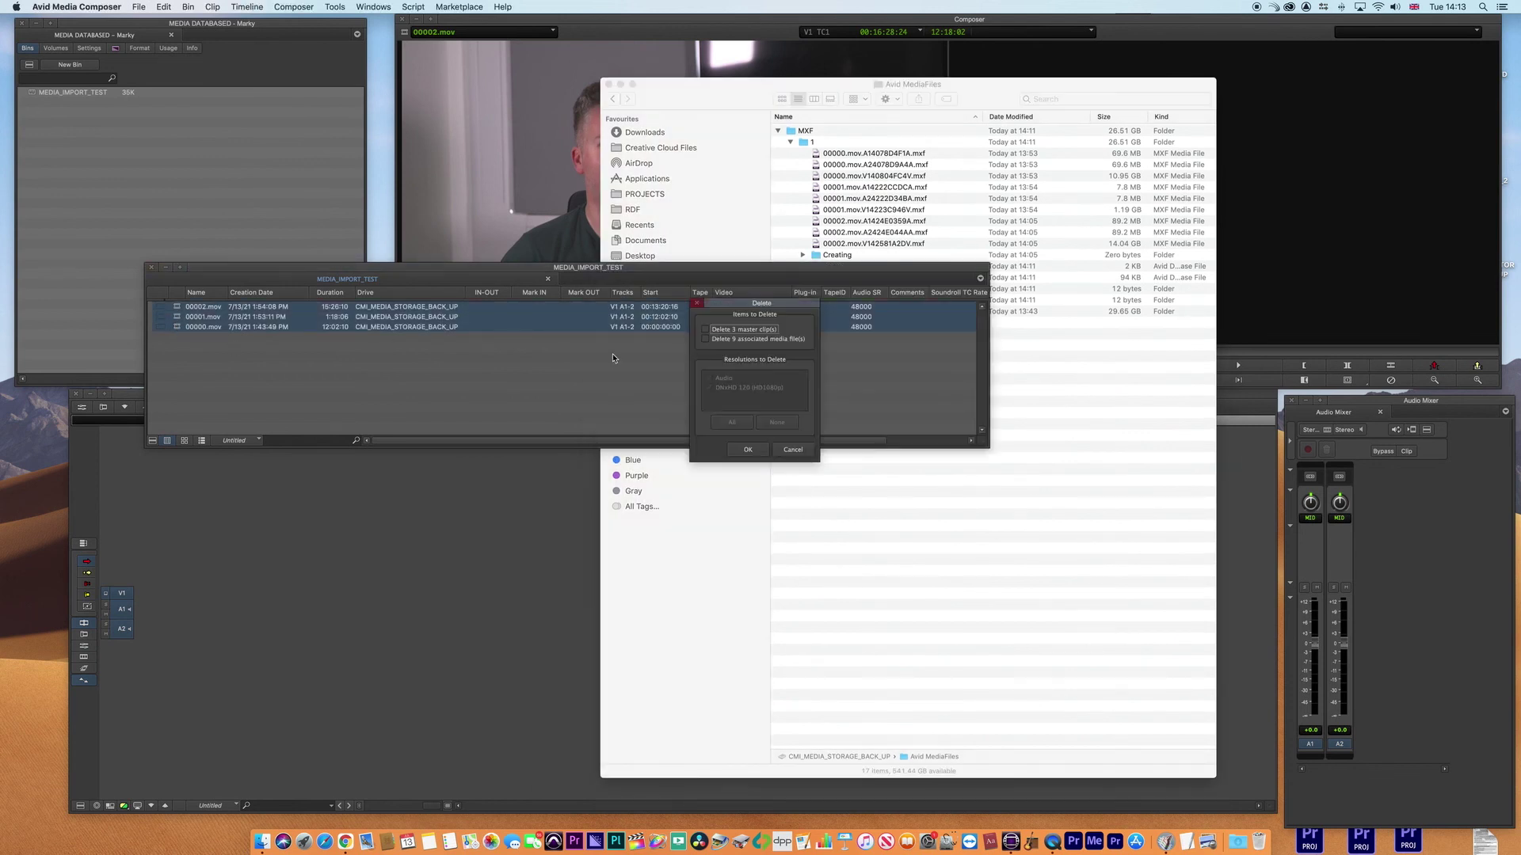
pyautogui.click(710, 331)
pyautogui.click(747, 449)
# Step: Restore the master clips by adding msmMMOB.mdb from Finder's folder 1 to the MEDIA_IMPORT_TEST bin, and load the 00001.mov clip
pyautogui.moveTo(691, 89); pyautogui.dragTo(926, 109)
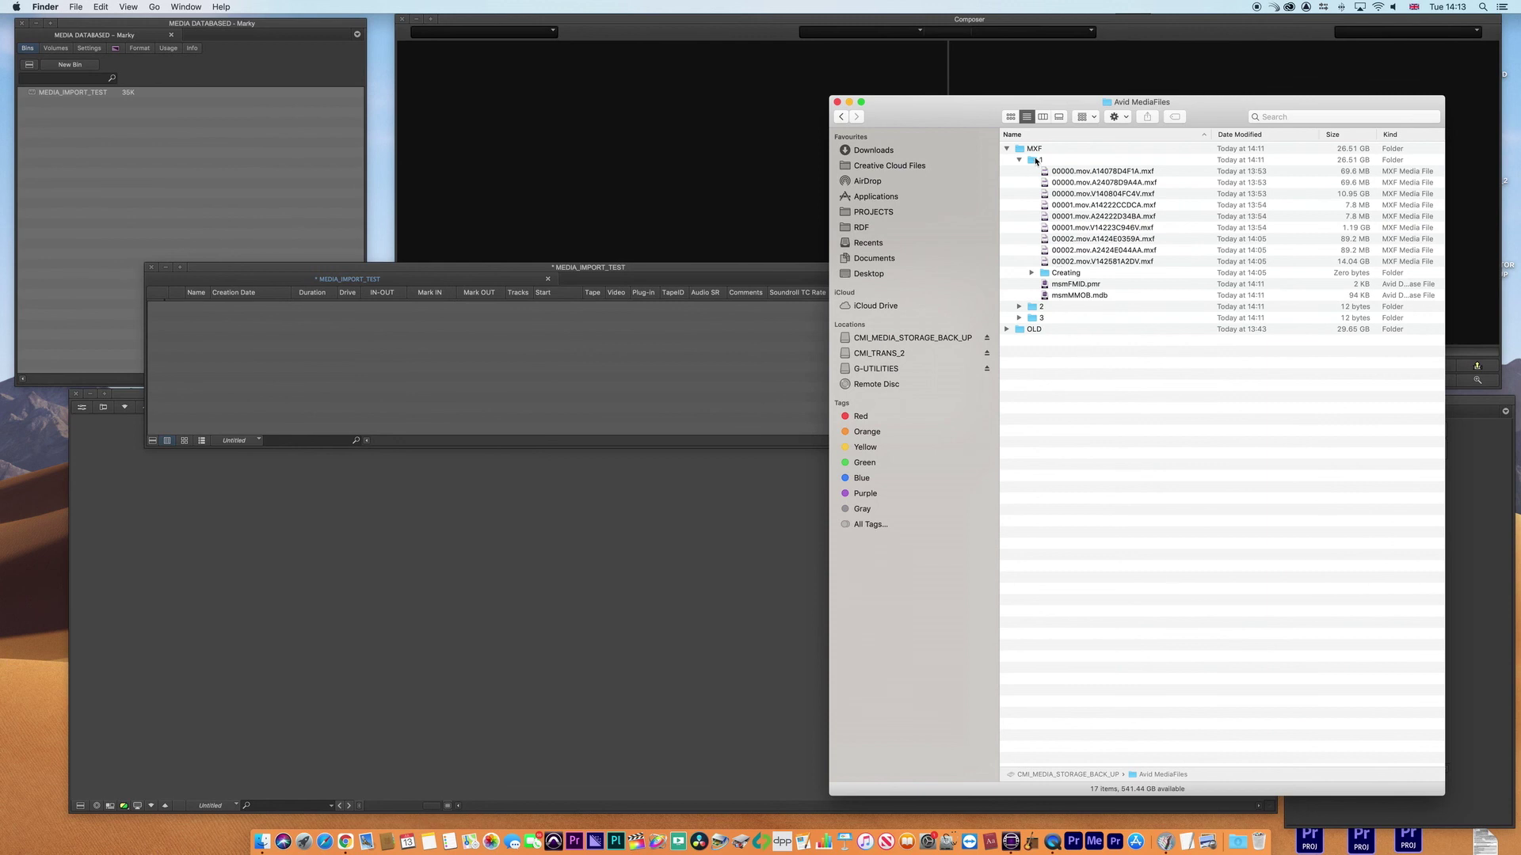
pyautogui.click(1046, 295)
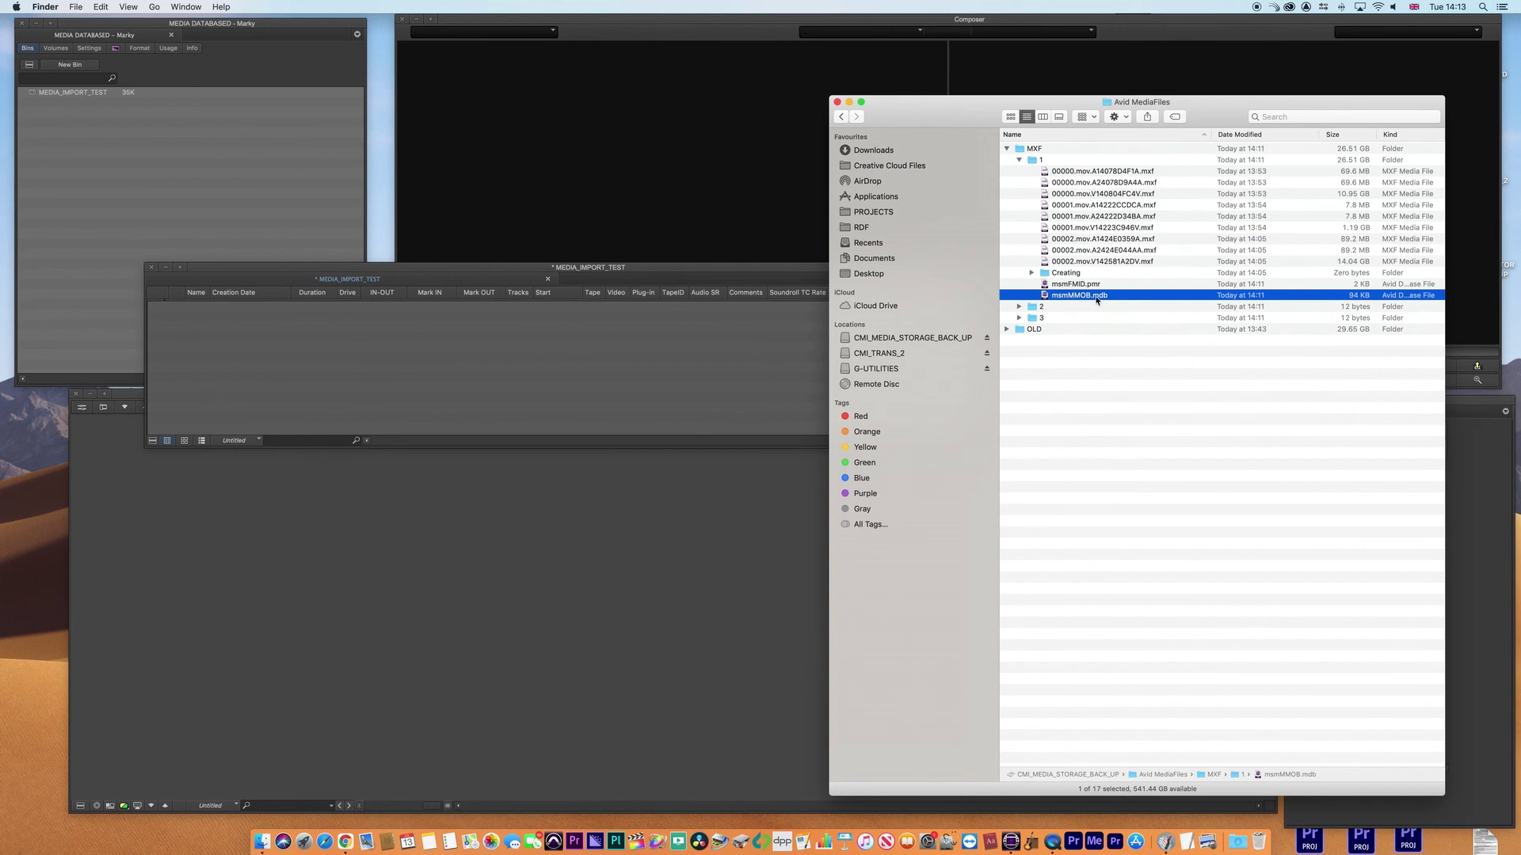
pyautogui.moveTo(1044, 297); pyautogui.dragTo(535, 351)
pyautogui.doubleClick(176, 327)
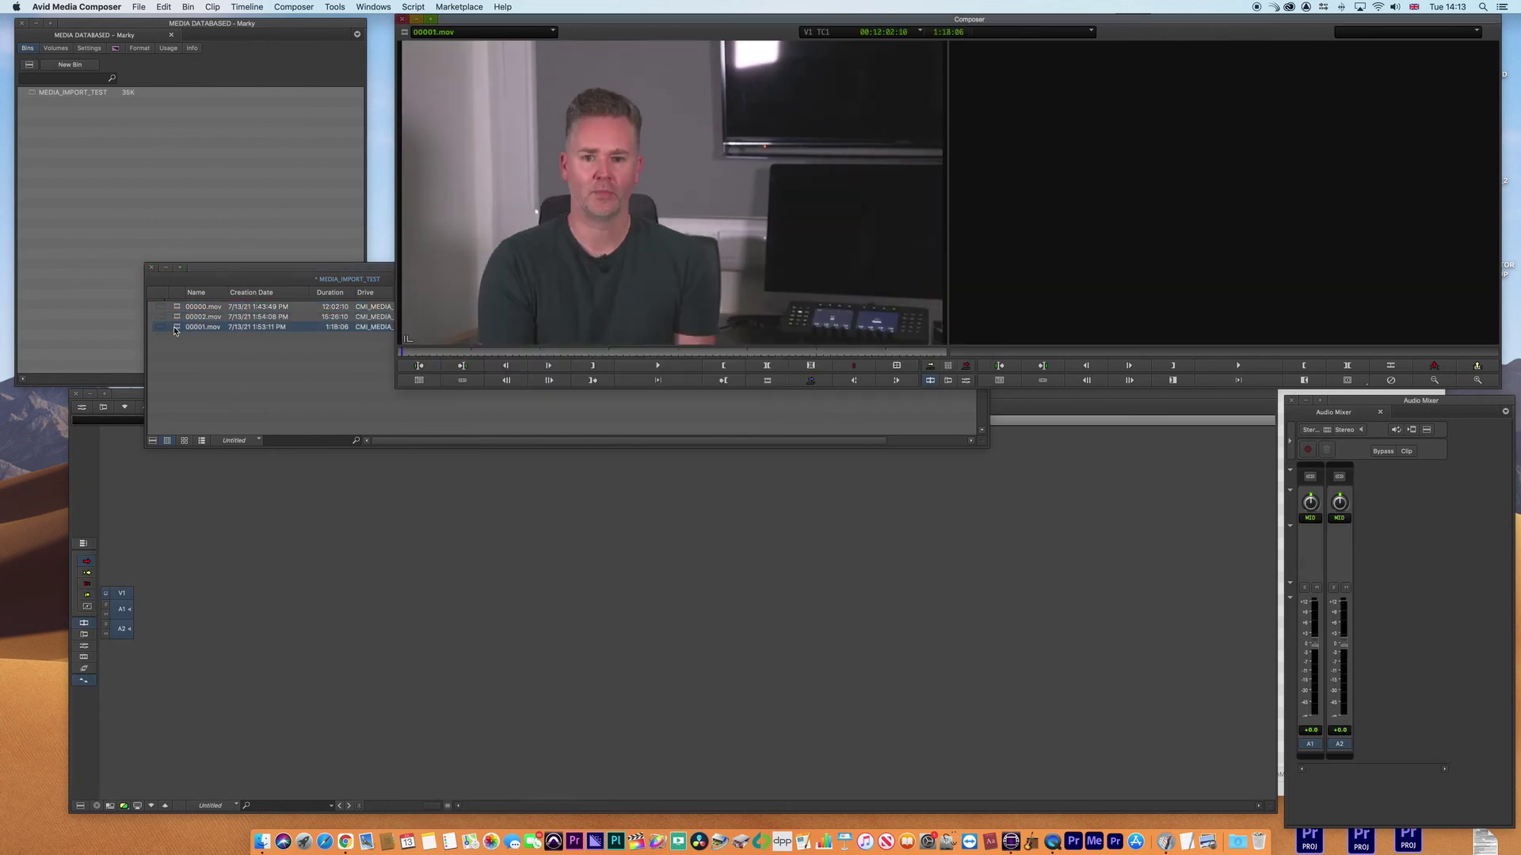